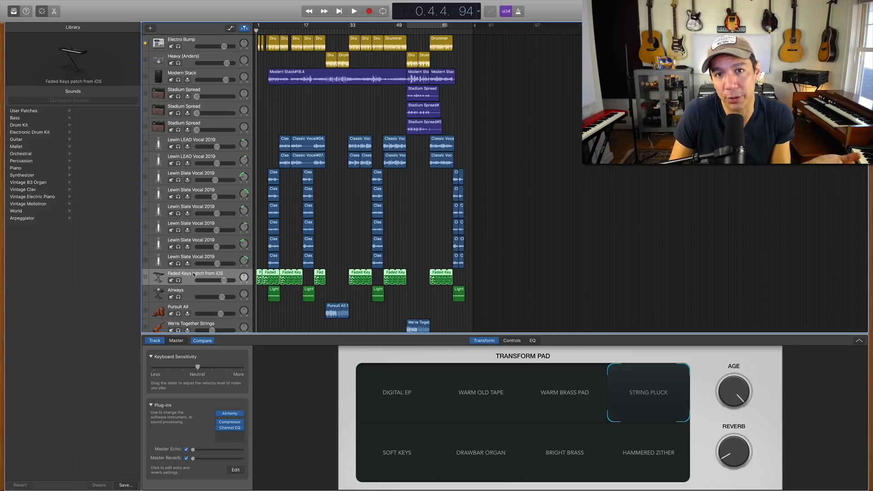
List the user patches in the sound library and listen to the soloed Faded Keys track from the song's start.
{"action": "left_click", "coordinate": [32, 111]}
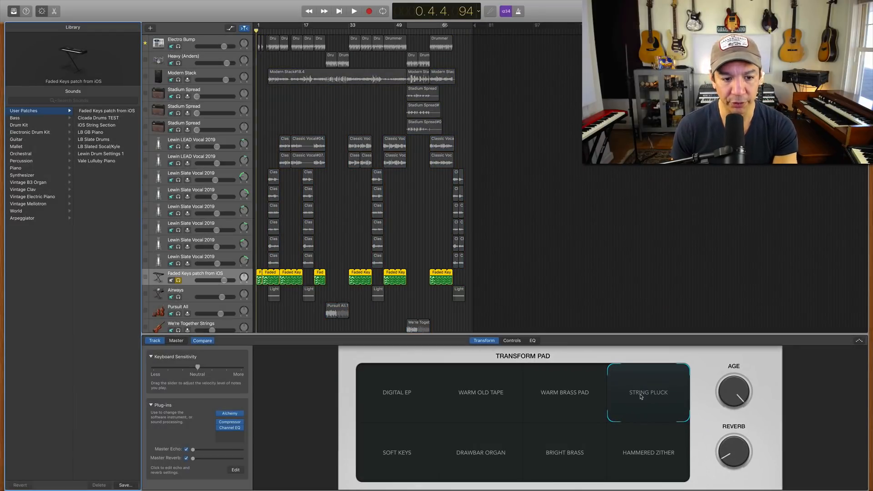
{"action": "key", "text": "space"}
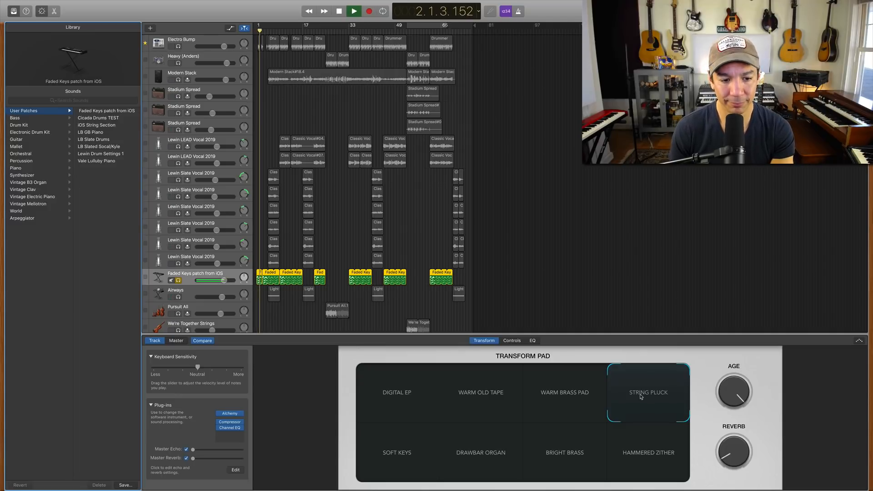
{"action": "key", "text": "space"}
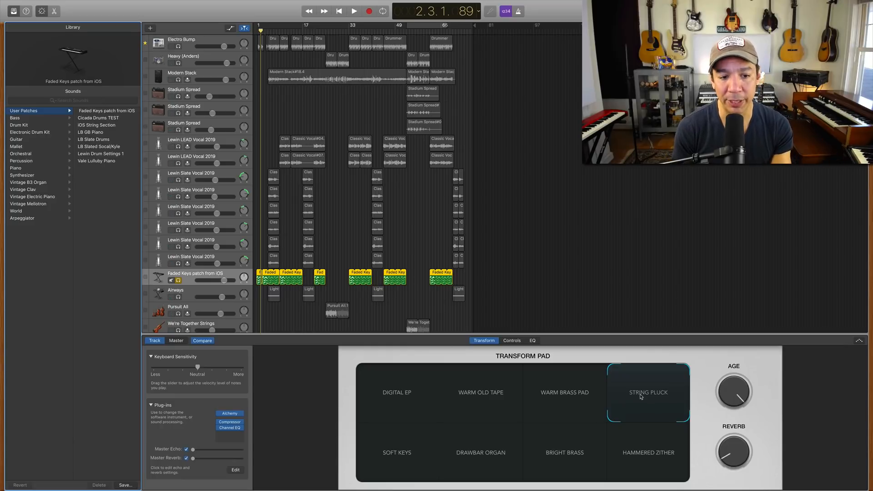
{"action": "key", "text": "space"}
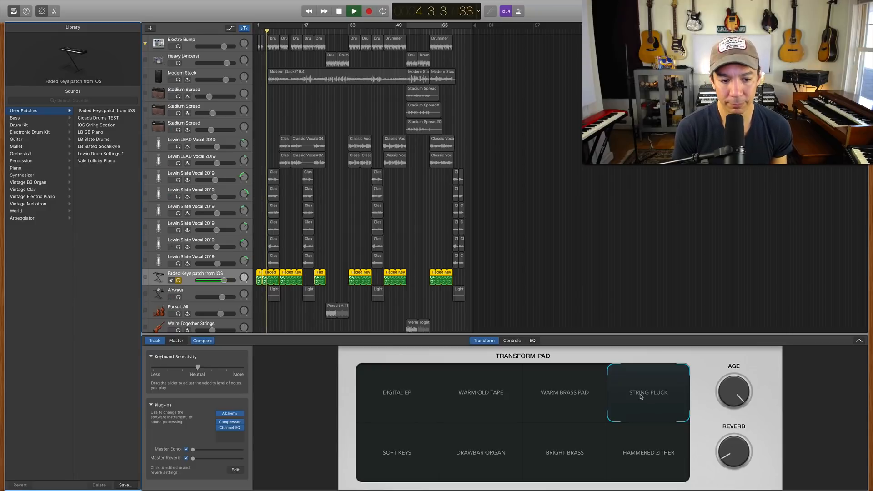
{"action": "key", "text": "space"}
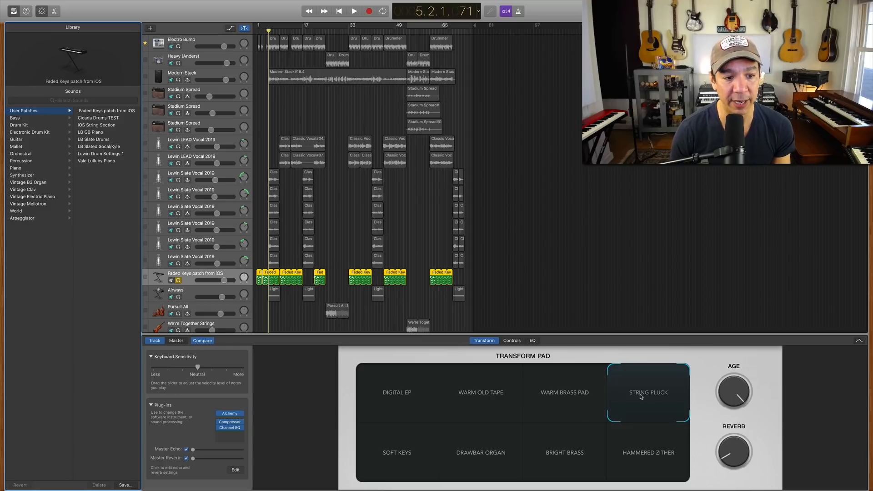
Take the Faded Keys track out of solo and play the full mix onward from bar 5.
{"action": "left_click", "coordinate": [178, 280]}
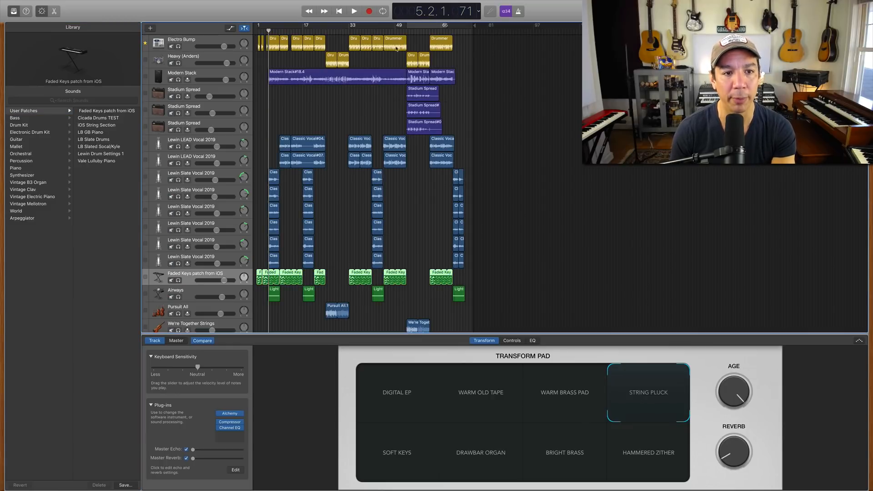
{"action": "key", "text": "space"}
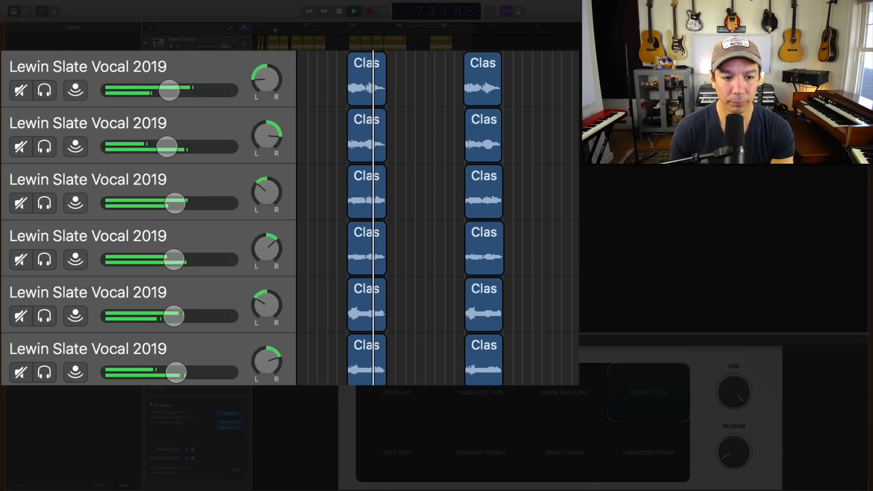
{"action": "key", "text": "space"}
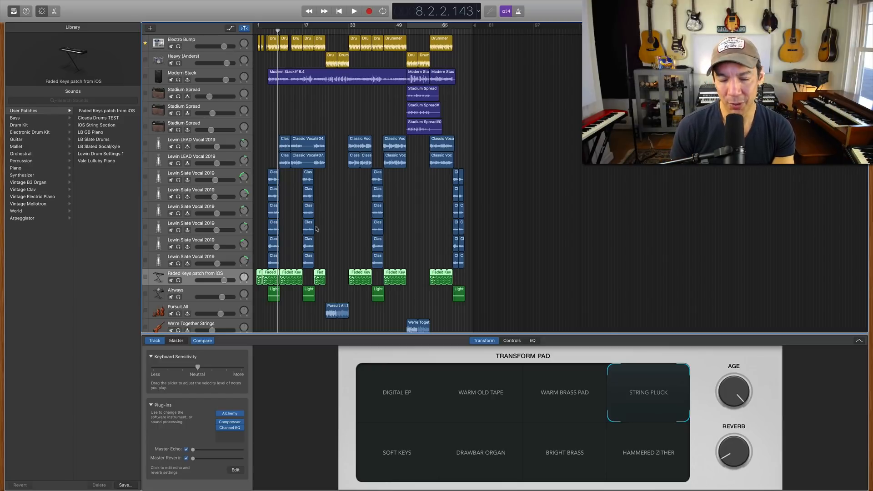
Audition the Electro Bump drum track in solo from bar 5 and inspect its Compressor plug-in settings.
{"action": "left_click", "coordinate": [198, 44]}
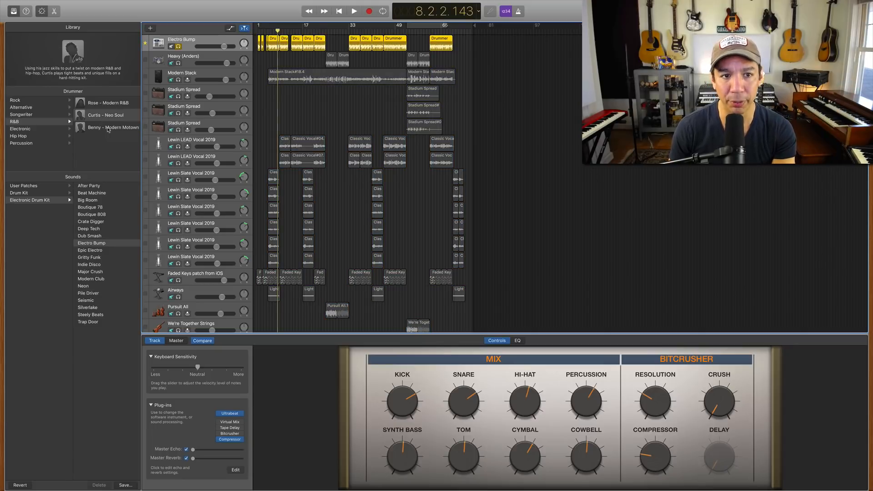
{"action": "key", "text": "s"}
{"action": "left_click", "coordinate": [268, 32]}
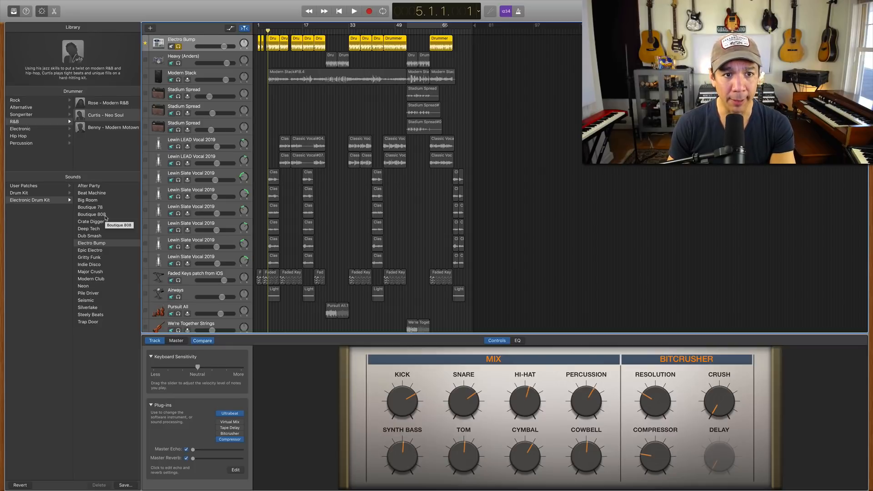
{"action": "key", "text": "space"}
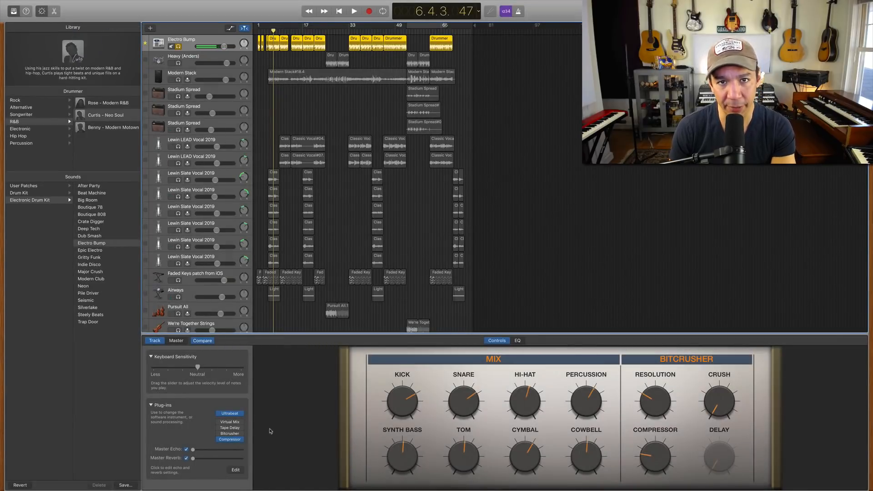
{"action": "left_click", "coordinate": [231, 439]}
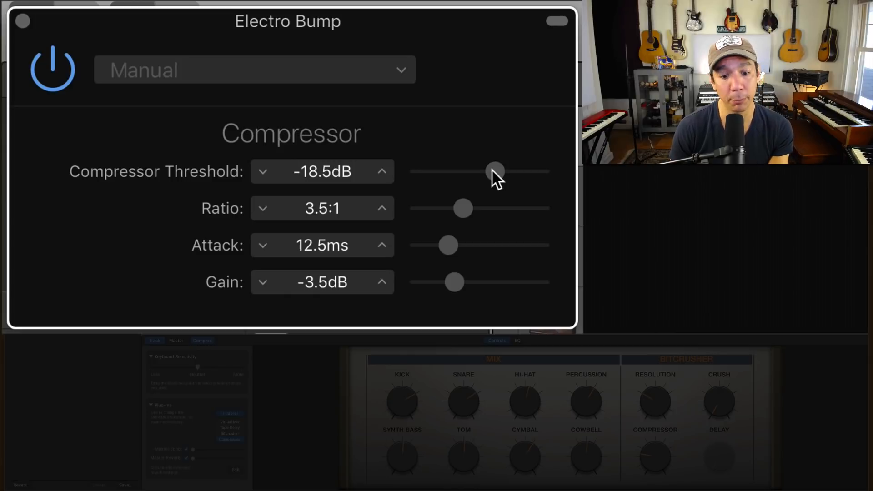
{"action": "left_click", "coordinate": [22, 21]}
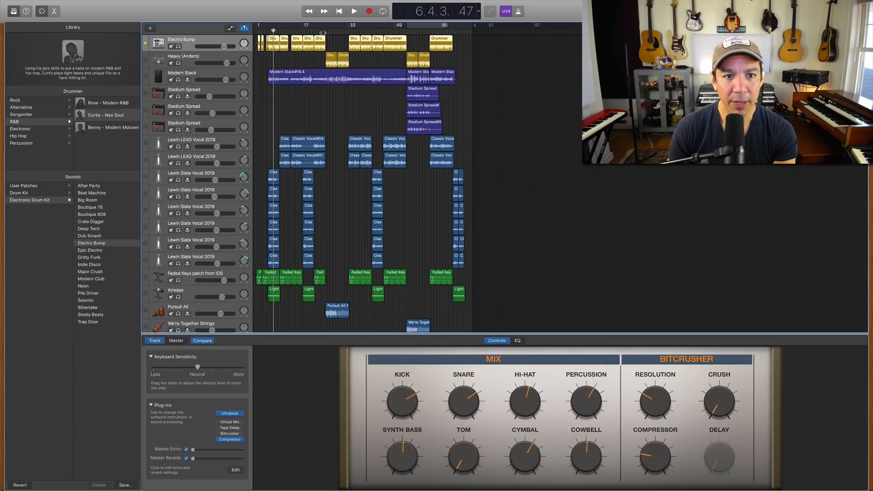
Audition the Heavy drum track in solo from around bar 24 and display its drummer and kit choices.
{"action": "left_click", "coordinate": [323, 31]}
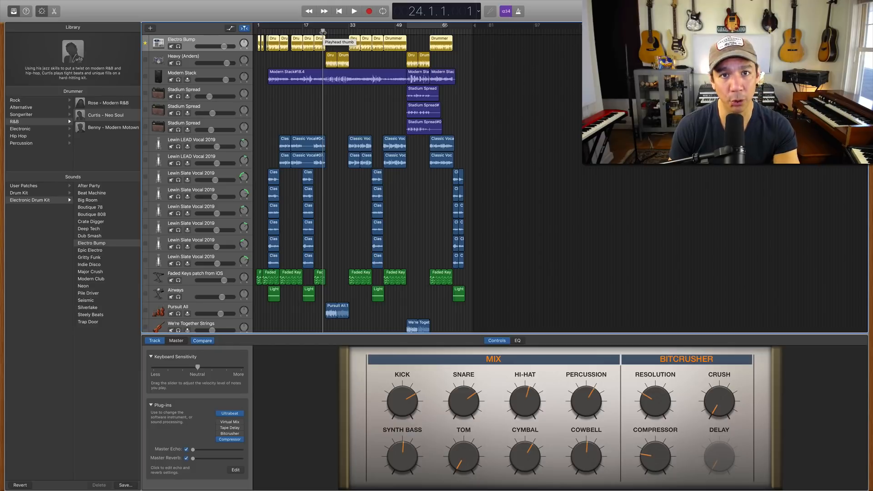
{"action": "left_click", "coordinate": [178, 63]}
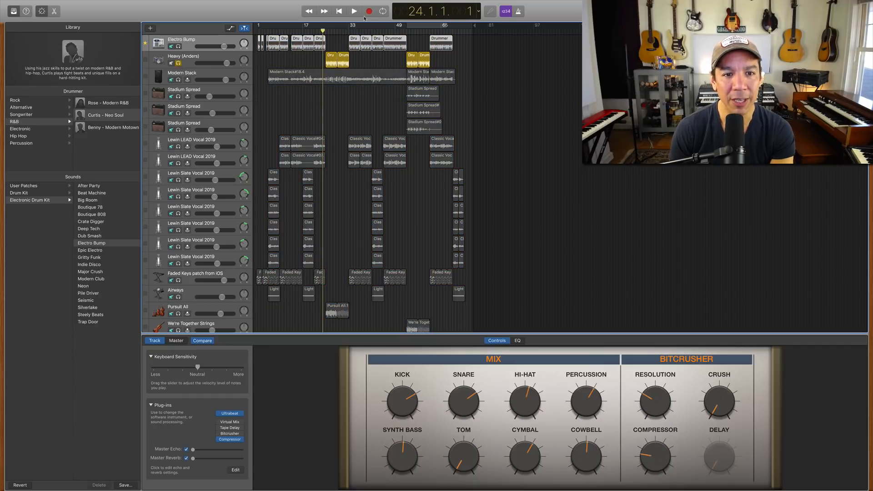
{"action": "left_click_drag", "start_coordinate": [323, 31], "coordinate": [327, 31]}
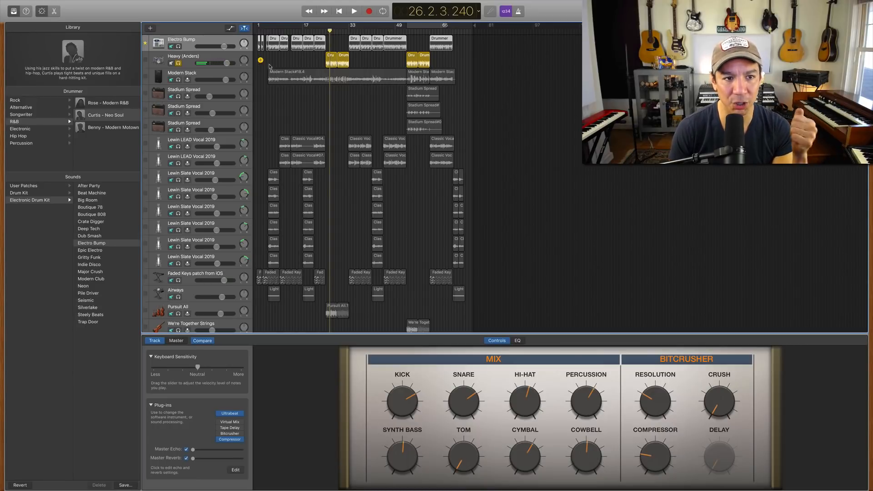
{"action": "left_click", "coordinate": [223, 57]}
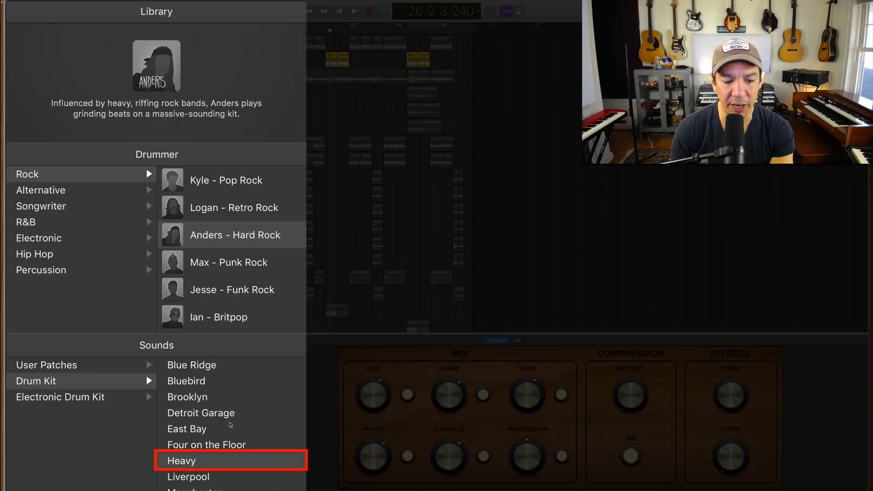
Compare the Heavy drum track with its Channel EQ bypassed and active, close the EQ and unsolo the track.
{"action": "left_click", "coordinate": [229, 422]}
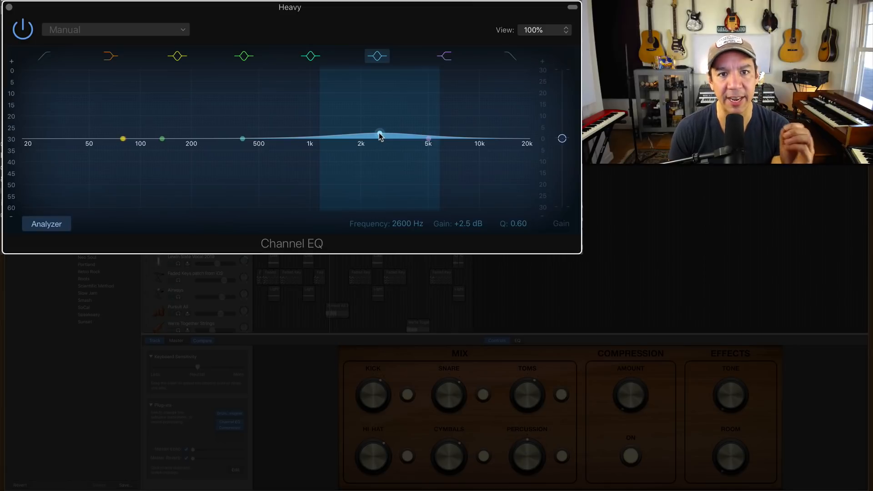
{"action": "left_click", "coordinate": [26, 32]}
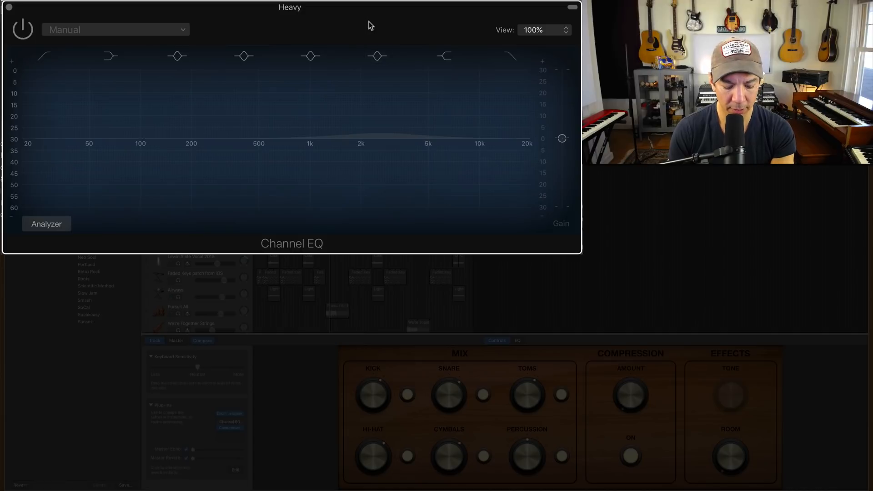
{"action": "left_click", "coordinate": [26, 32]}
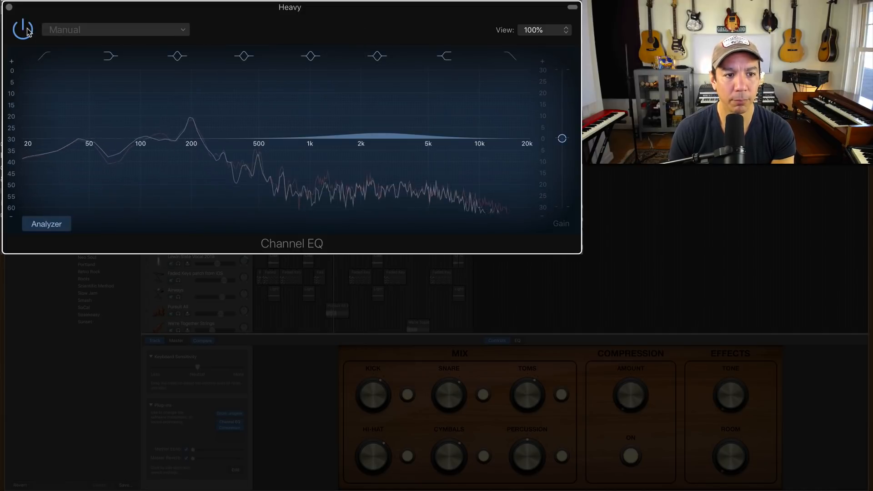
{"action": "left_click", "coordinate": [26, 31]}
{"action": "left_click", "coordinate": [27, 30]}
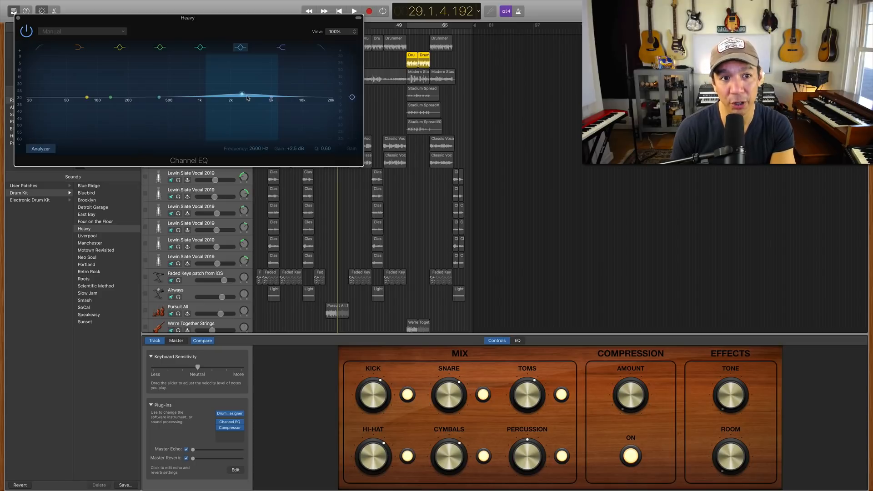
{"action": "left_click", "coordinate": [18, 17]}
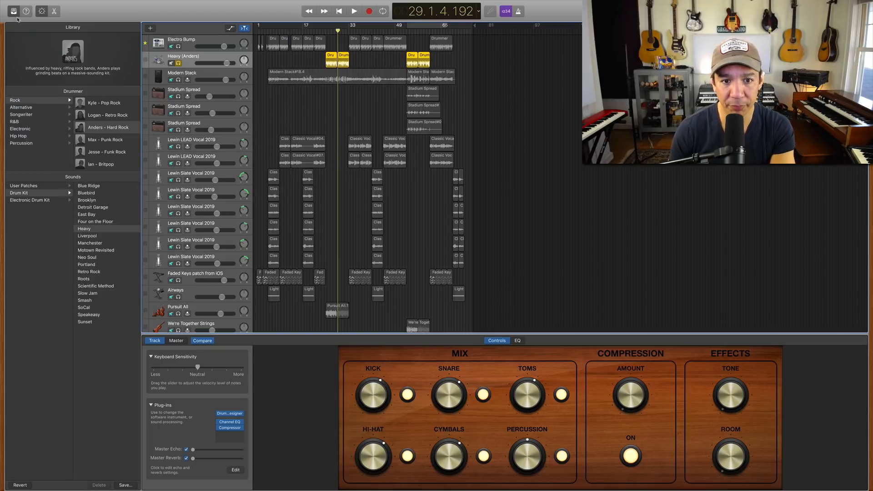
{"action": "left_click", "coordinate": [178, 63]}
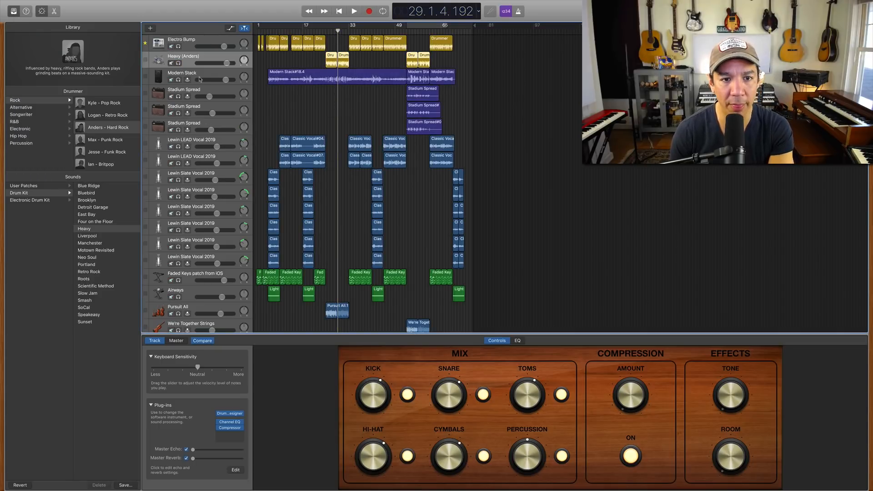
Play the mix from bar 25 with the Modern Stack bass track selected, and solo that track during playback.
{"action": "left_click", "coordinate": [201, 78]}
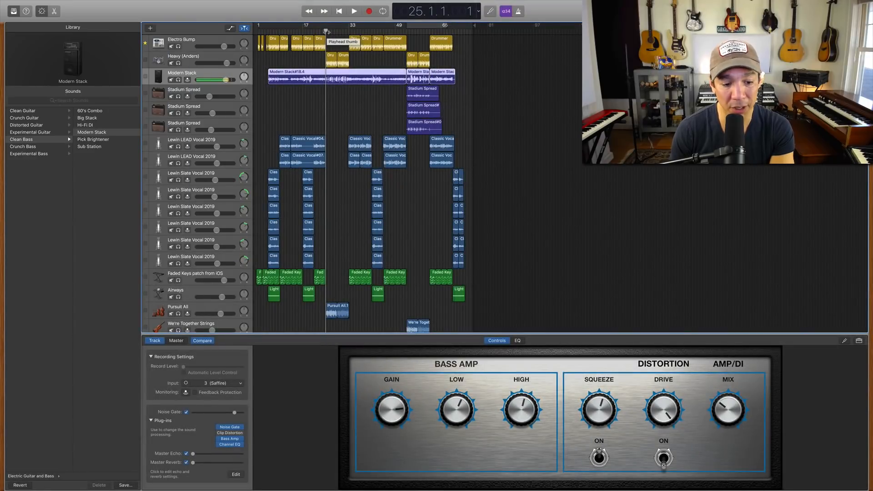
{"action": "key", "text": "space"}
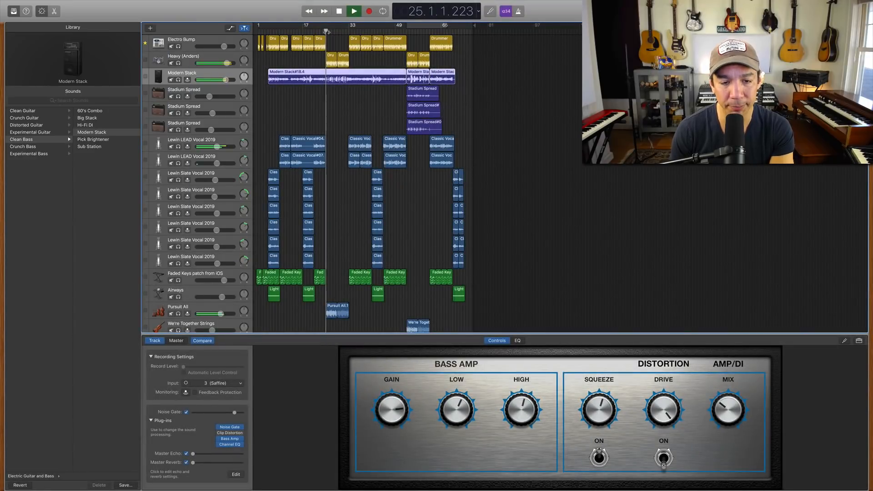
{"action": "left_click", "coordinate": [178, 80]}
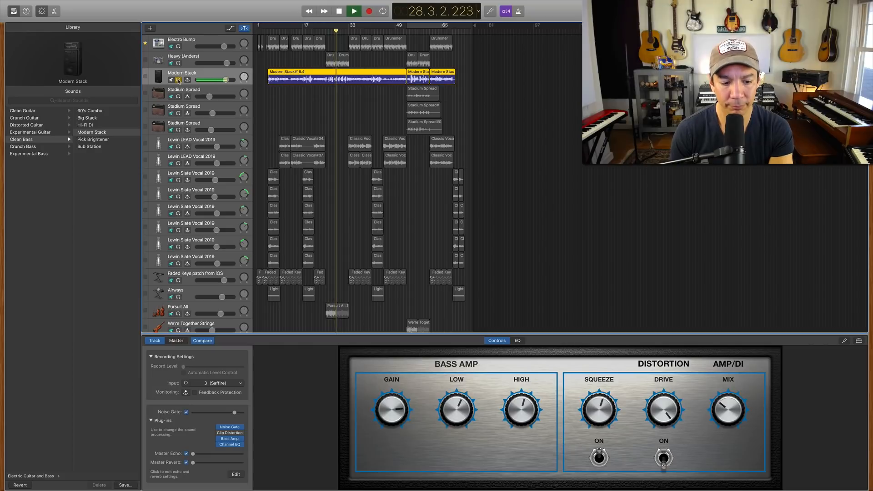
{"action": "key", "text": "space"}
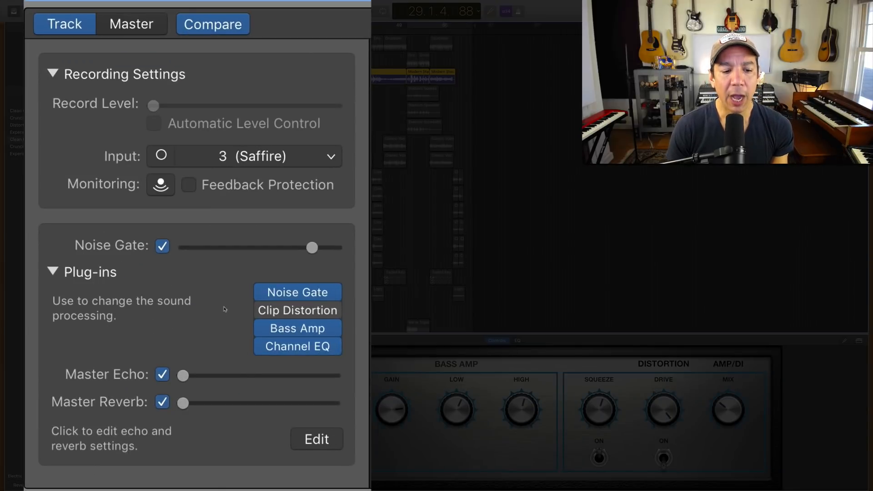
{"action": "left_click", "coordinate": [313, 246]}
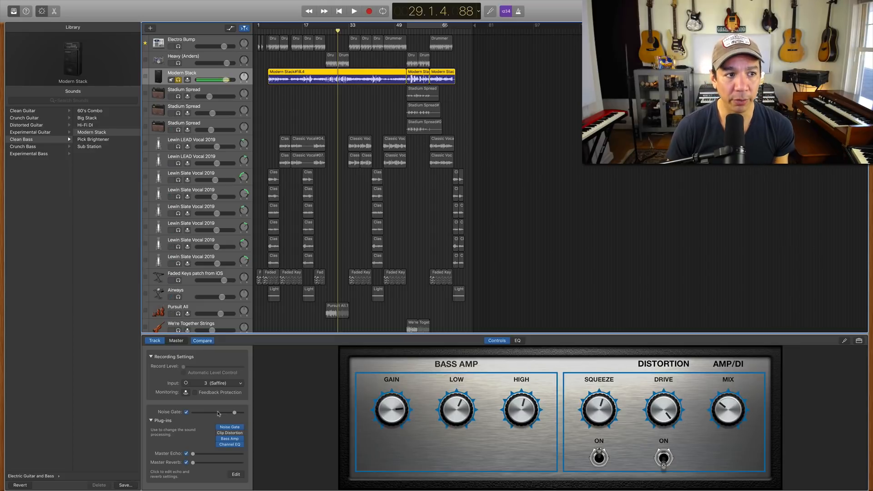
Open the Modern Stack bass regions in the audio editor and examine the waveform closely around bars 26 to 33.
{"action": "left_click", "coordinate": [54, 11]}
{"action": "scroll", "coordinate": [507, 386], "scroll_direction": "right", "scroll_amount": 5}
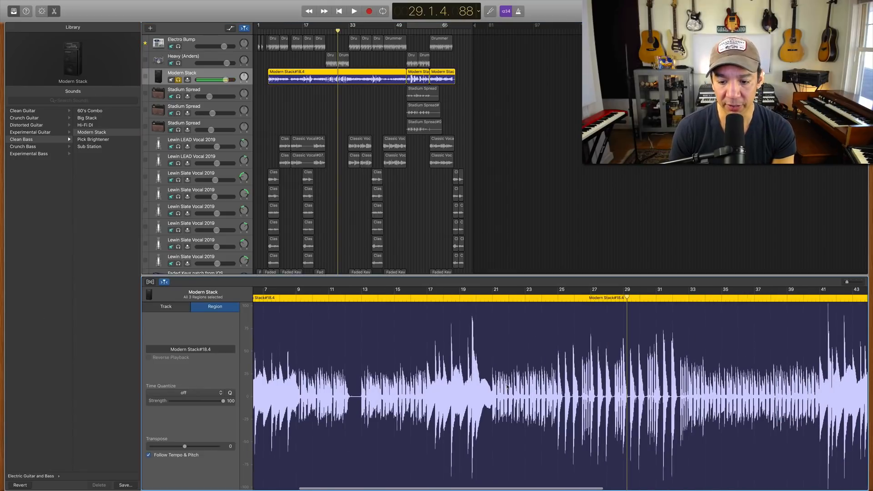
{"action": "left_click", "coordinate": [853, 284]}
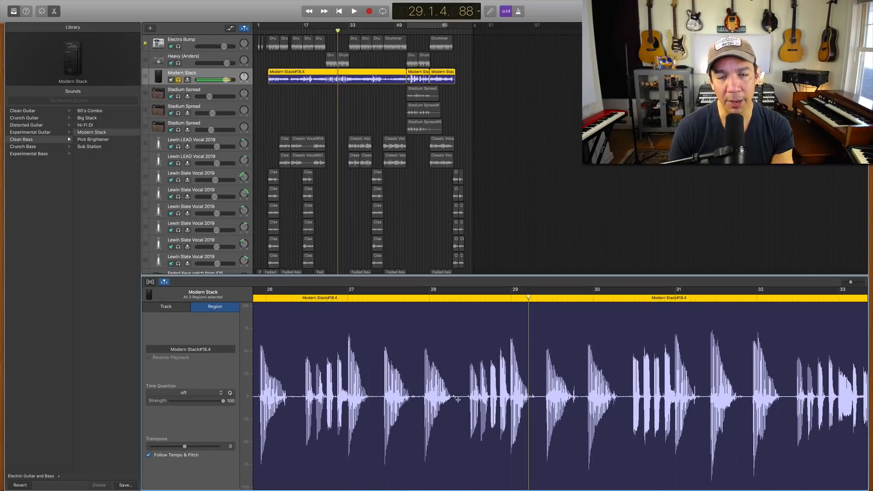
{"action": "scroll", "coordinate": [460, 380], "scroll_direction": "left", "scroll_amount": 3}
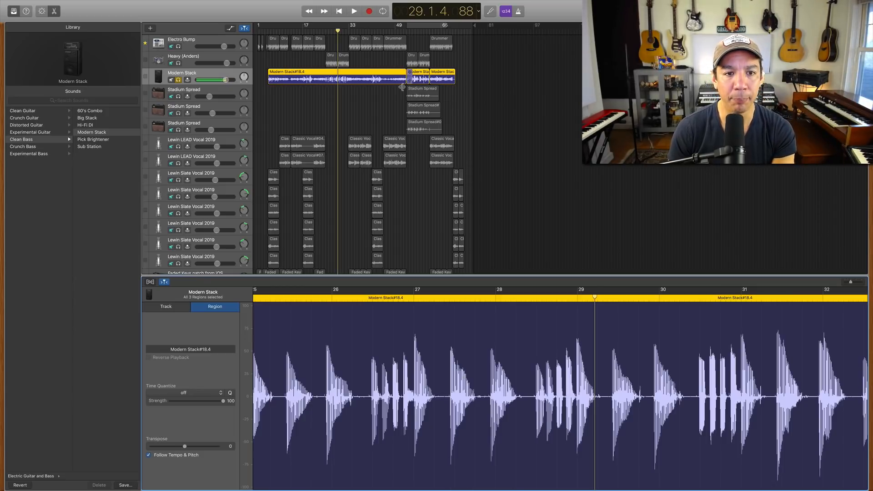
Play the soloed bass from bar 25 while watching its waveform, and return to the bass amp's Smart Controls.
{"action": "left_click", "coordinate": [325, 29]}
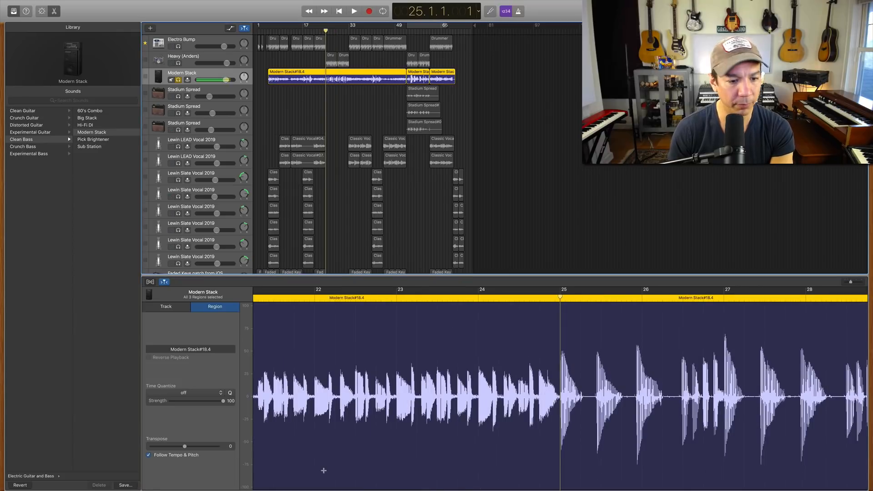
{"action": "key", "text": "space"}
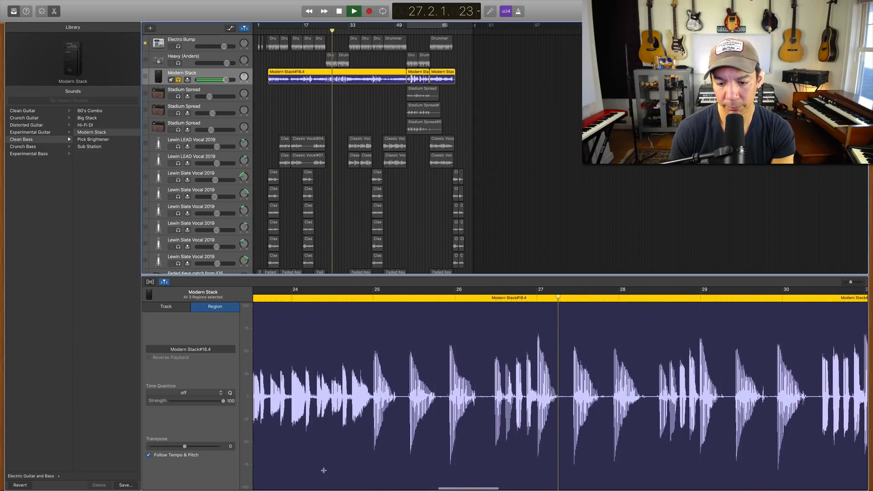
{"action": "key", "text": "space"}
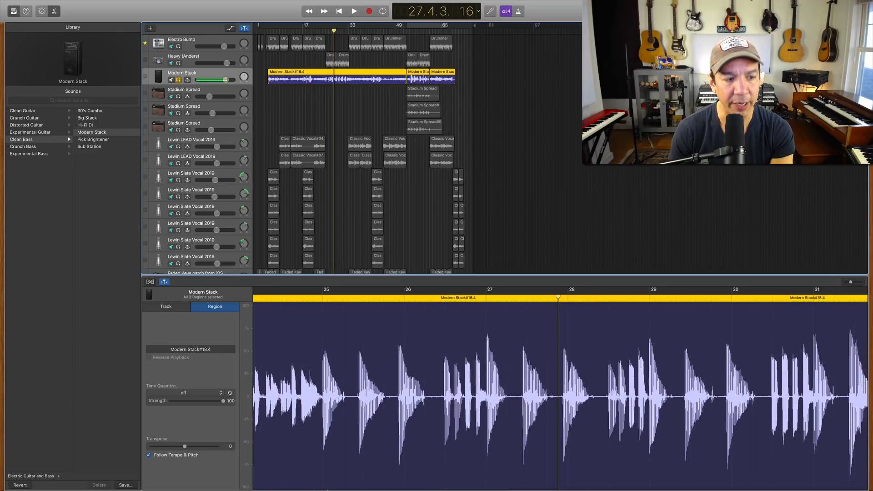
{"action": "key", "text": "b"}
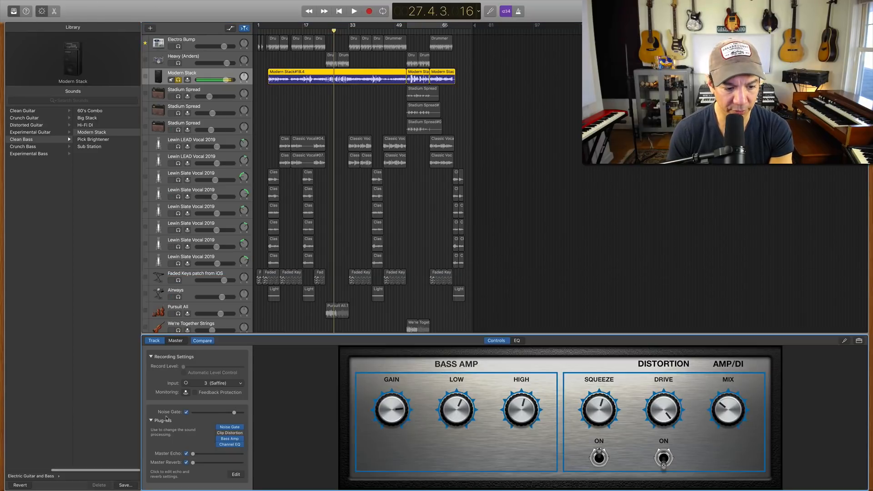
Turn off the bass track's noise gate and play the soloed bass from bar 25 in the audio editor.
{"action": "key", "text": "e"}
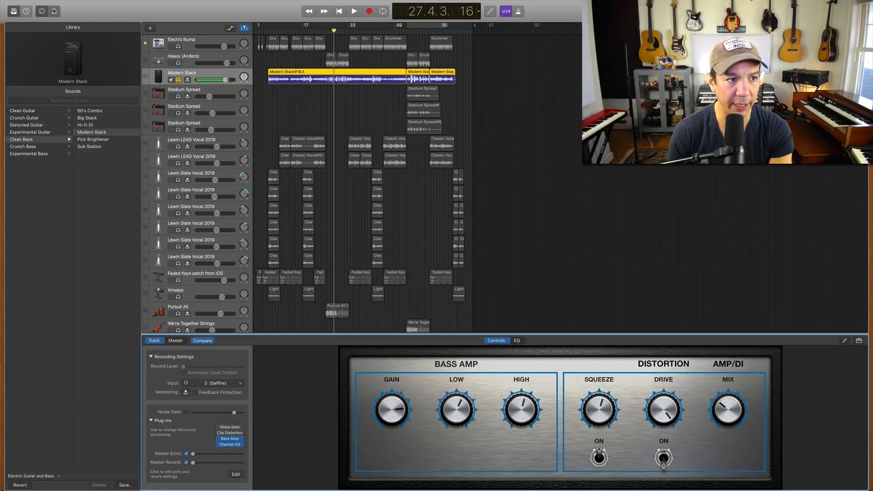
{"action": "scroll", "coordinate": [428, 386], "scroll_direction": "left", "scroll_amount": 5}
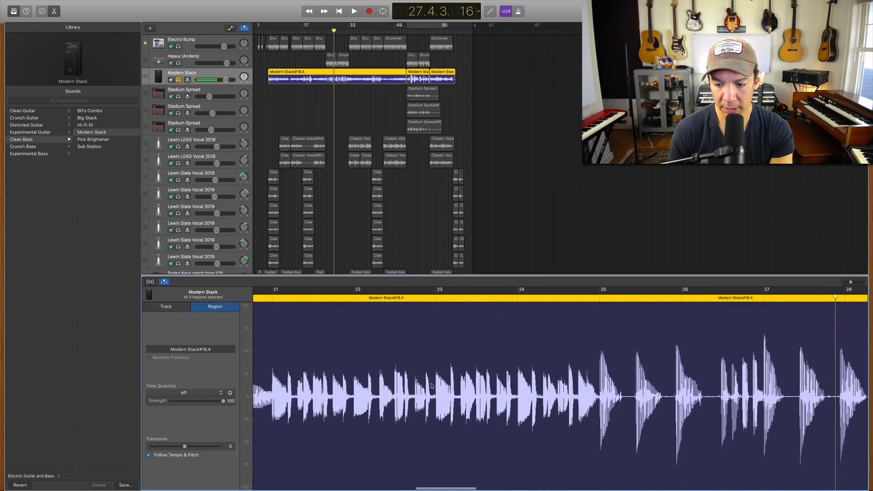
{"action": "left_click", "coordinate": [598, 298]}
{"action": "key", "text": "space"}
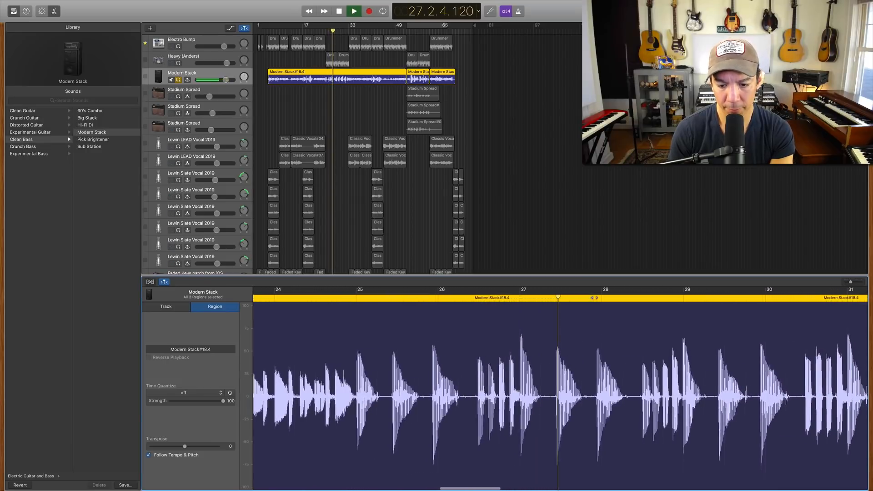
{"action": "key", "text": "space"}
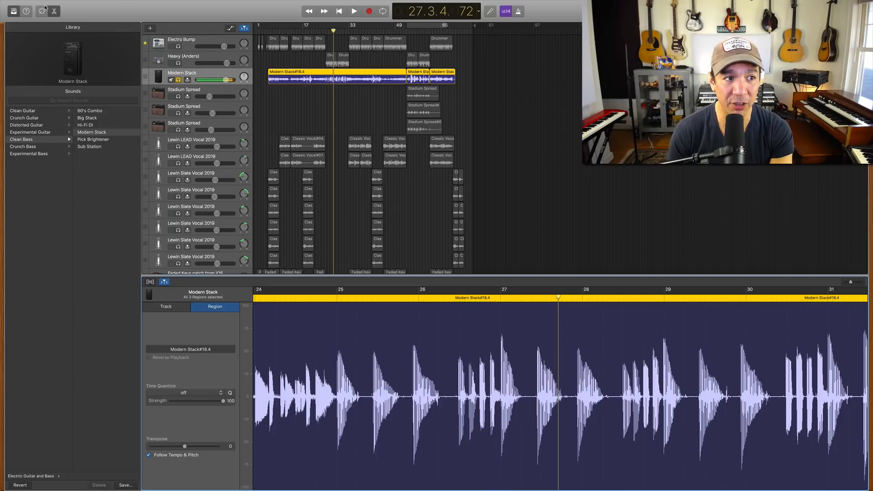
Re-enable the bass noise gate and play the soloed bass from bar 25 again, watching its waveform.
{"action": "left_click", "coordinate": [41, 11]}
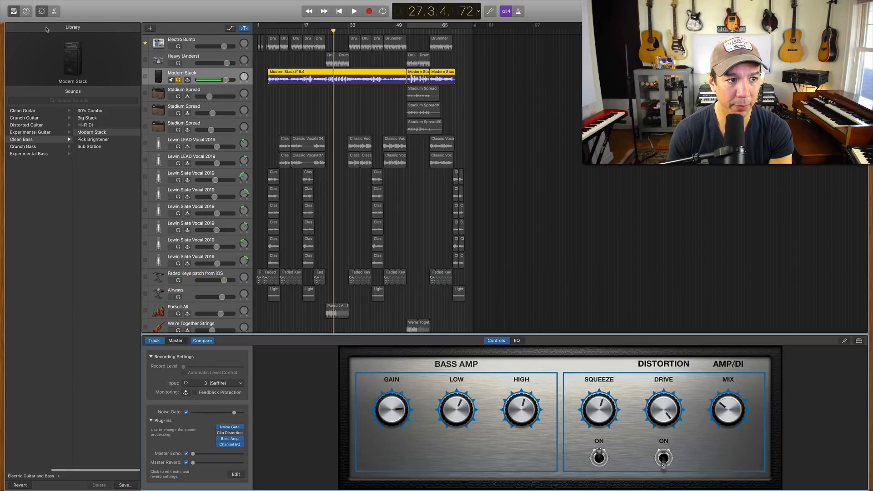
{"action": "left_click", "coordinate": [54, 11]}
{"action": "scroll", "coordinate": [398, 324], "scroll_direction": "left", "scroll_amount": 5}
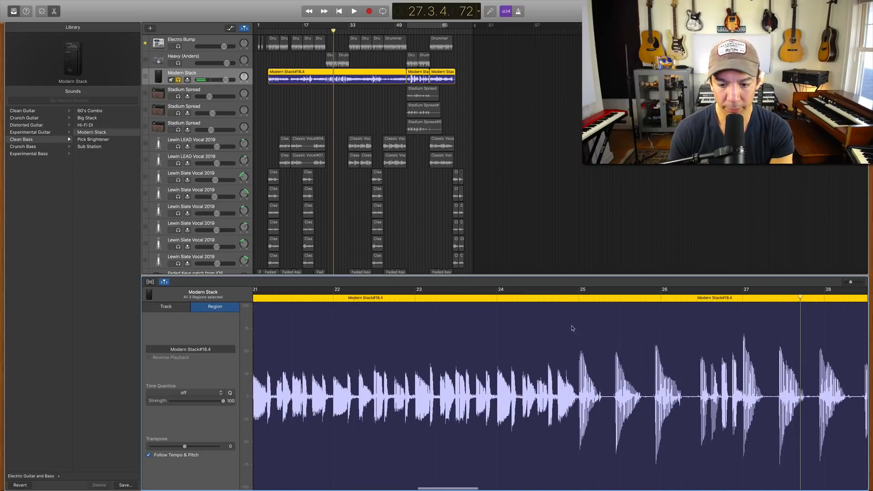
{"action": "left_click", "coordinate": [577, 297]}
{"action": "key", "text": "space"}
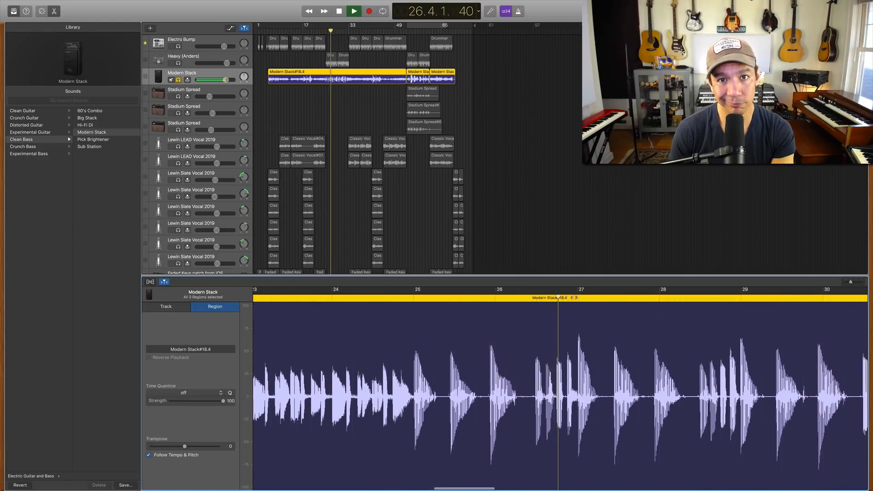
{"action": "key", "text": "space"}
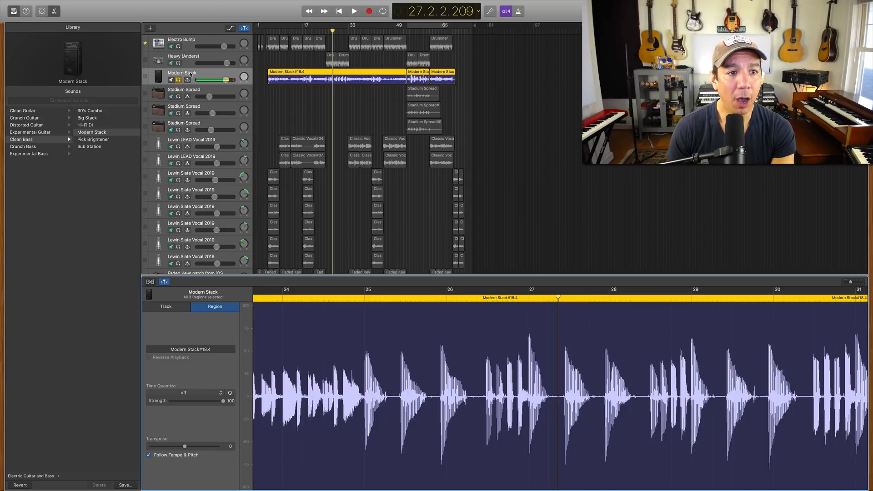
Open the bass track's Bass Amp Designer plug-in from its Smart Controls, examine the amp and cabinet settings, and close it.
{"action": "left_click", "coordinate": [42, 11]}
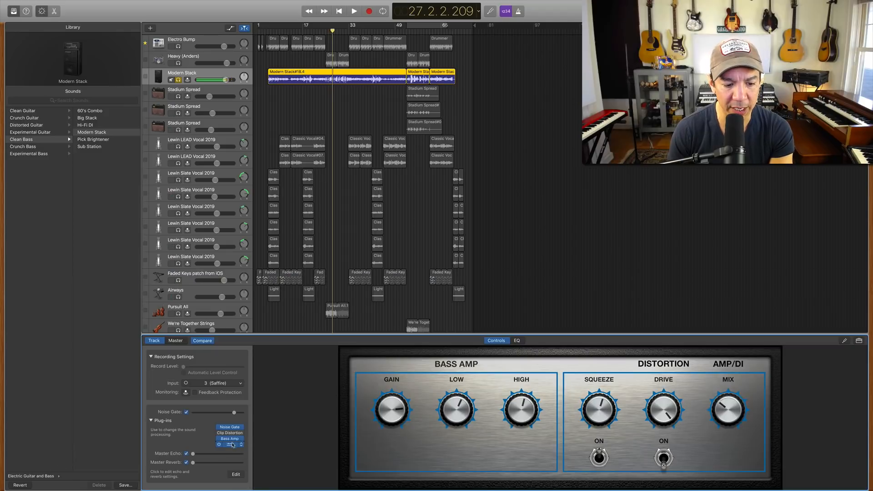
{"action": "left_click", "coordinate": [232, 439]}
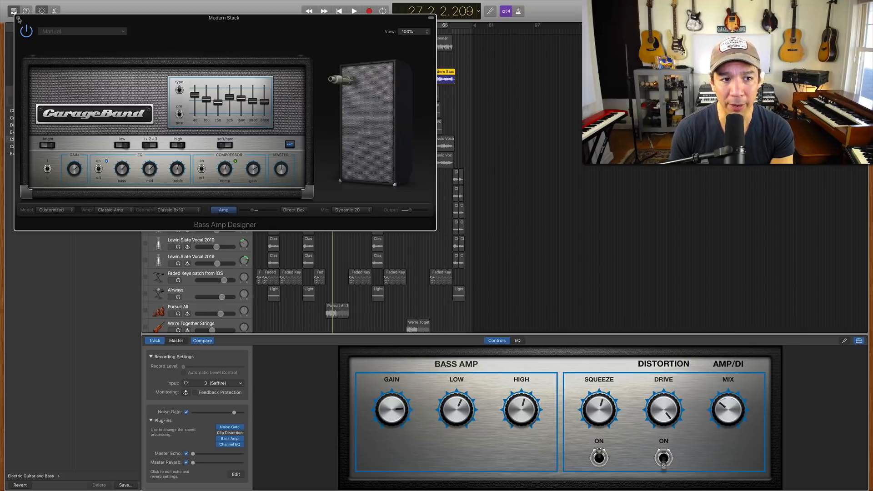
{"action": "left_click", "coordinate": [19, 20]}
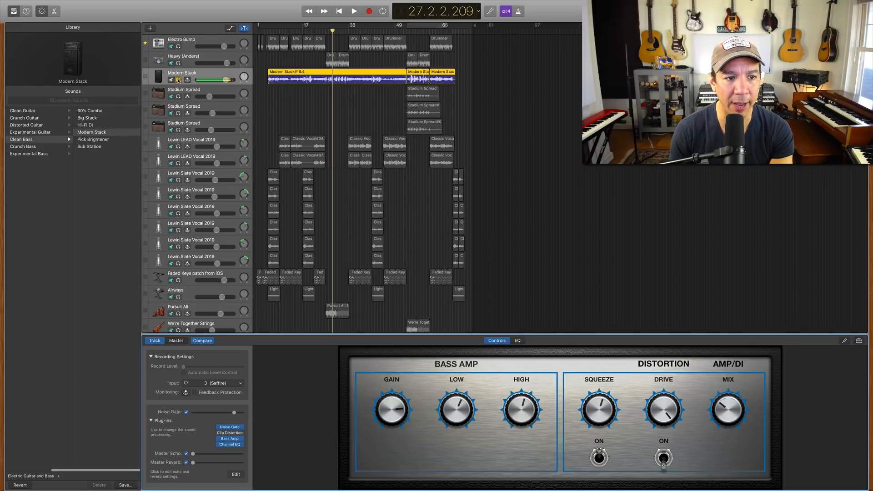
Unsolo the bass, select the first lead vocal track and place the playhead at bar 9.
{"action": "left_click", "coordinate": [229, 143]}
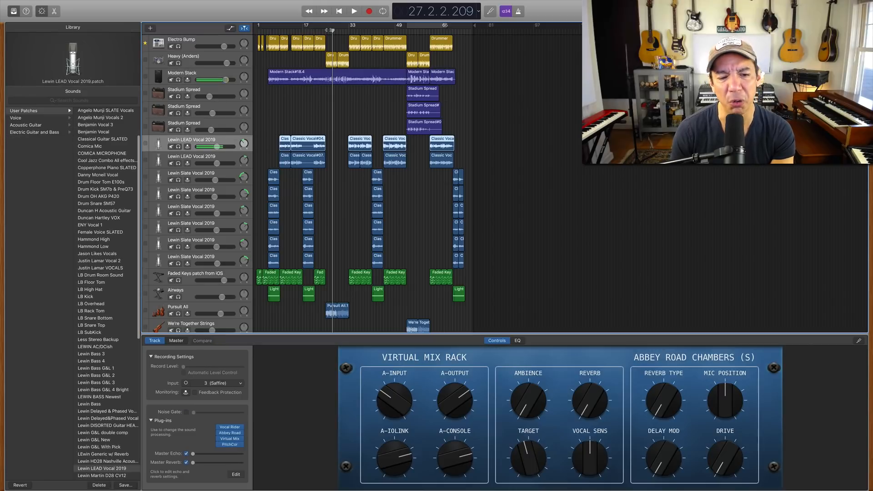
{"action": "left_click", "coordinate": [273, 31]}
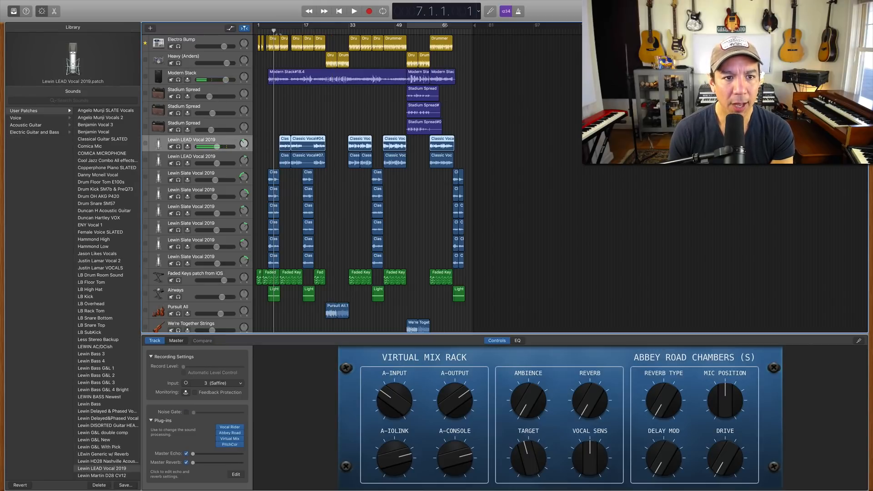
{"action": "left_click", "coordinate": [279, 31]}
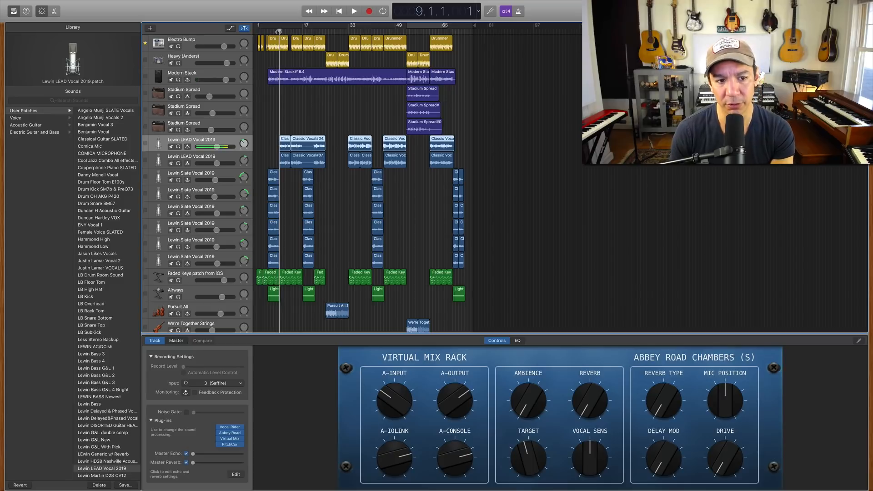
{"action": "scroll", "coordinate": [287, 241], "scroll_direction": "down", "scroll_amount": 5}
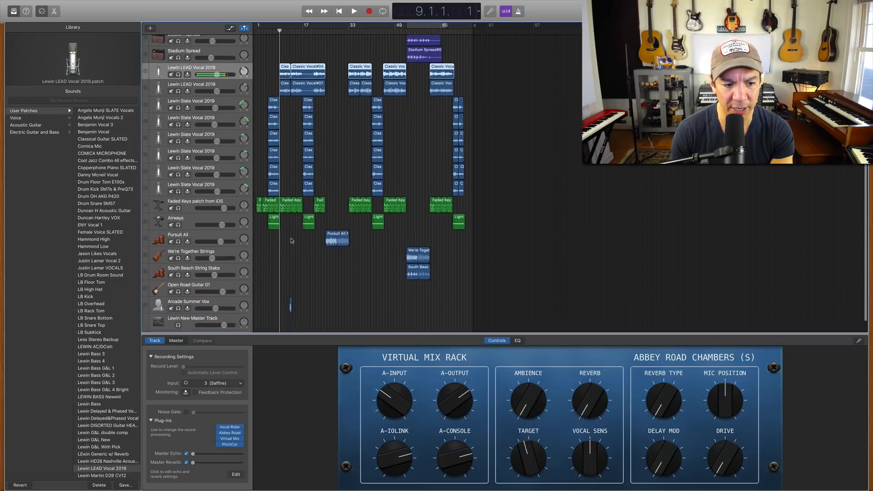
{"action": "scroll", "coordinate": [291, 240], "scroll_direction": "up", "scroll_amount": 2}
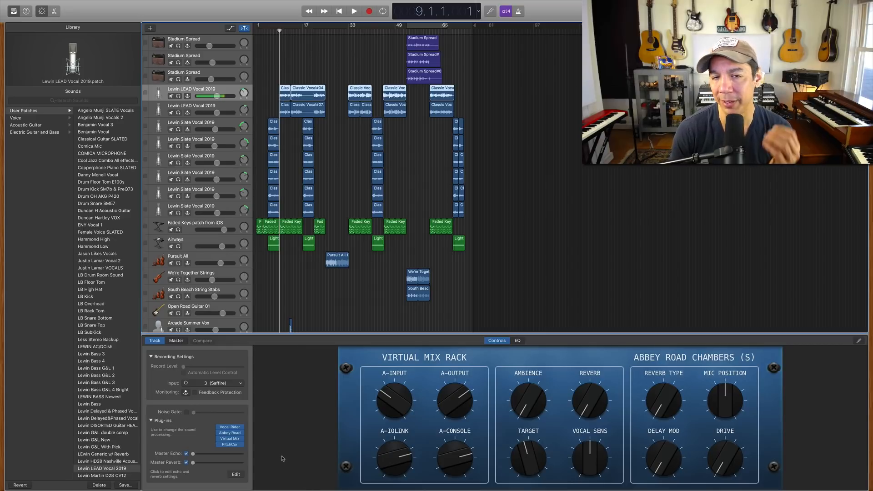
Open Vocal Rider on the first lead vocal and play the soloed vocal from bar 9 to watch the rider fader.
{"action": "left_click", "coordinate": [233, 429]}
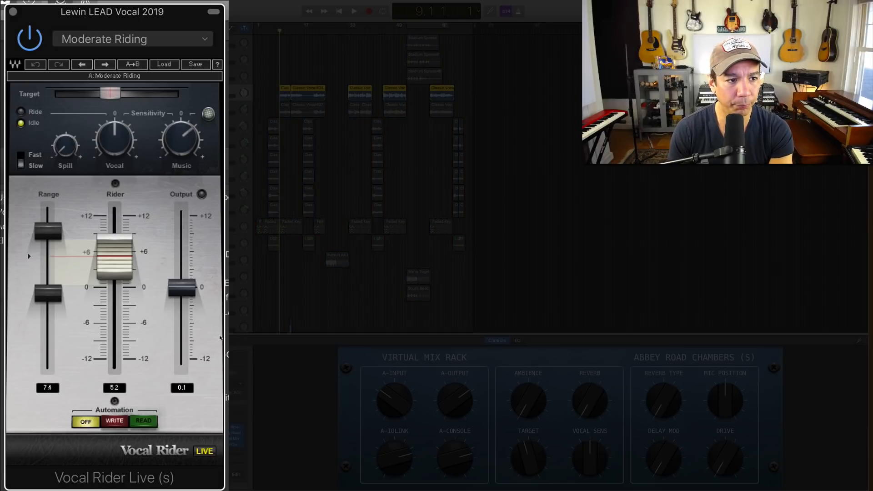
{"action": "key", "text": "space"}
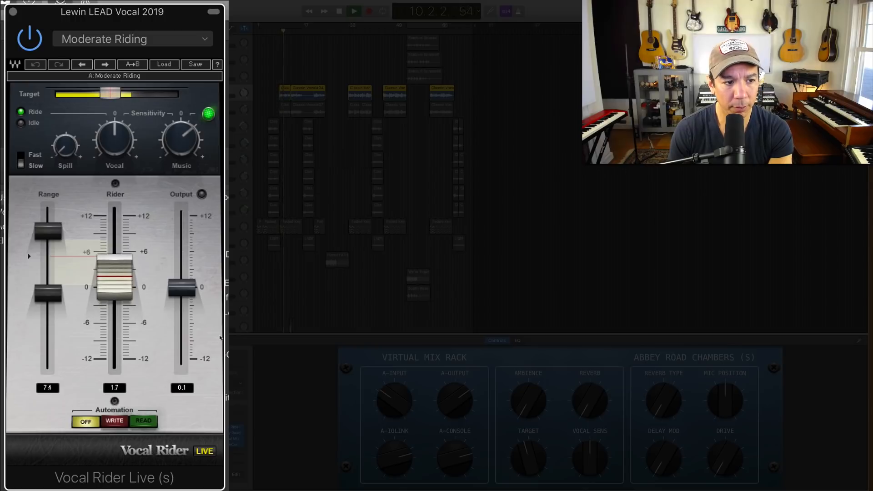
{"action": "key", "text": "space"}
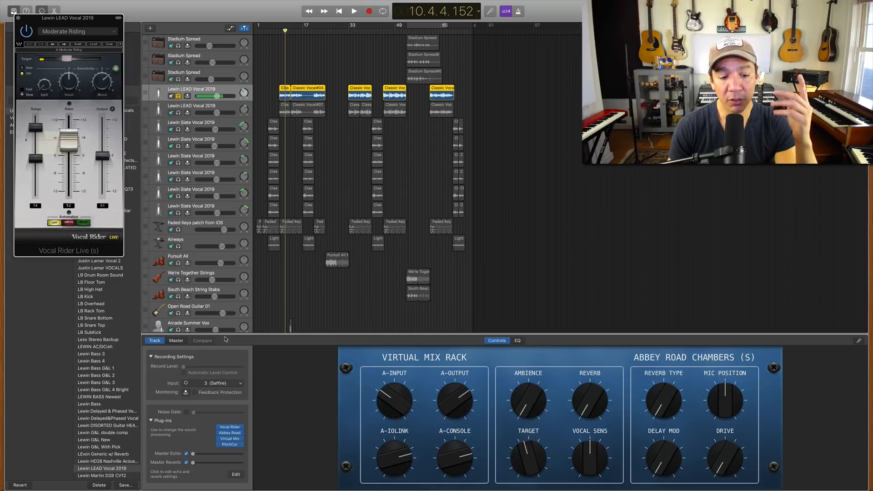
Open the Virtual Mix Rack on the lead vocal, examine its channel, EQ and compressor modules, and close it.
{"action": "mouse_move", "coordinate": [230, 437]}
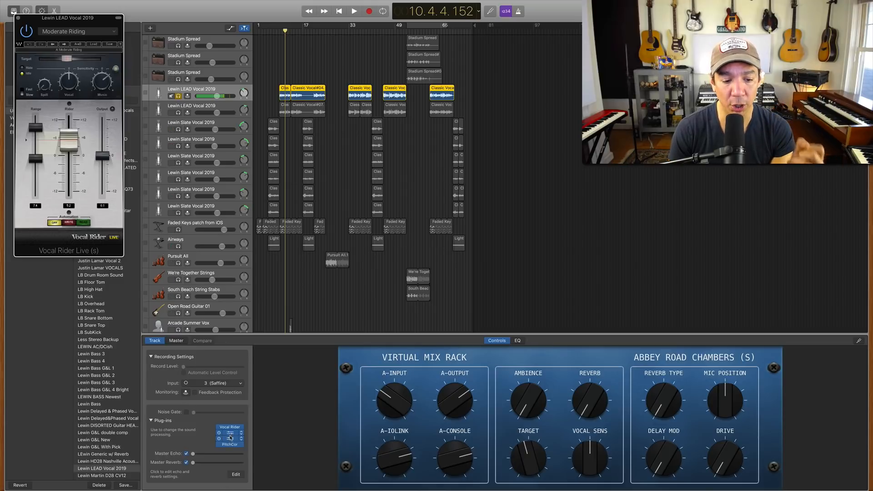
{"action": "left_click", "coordinate": [230, 439]}
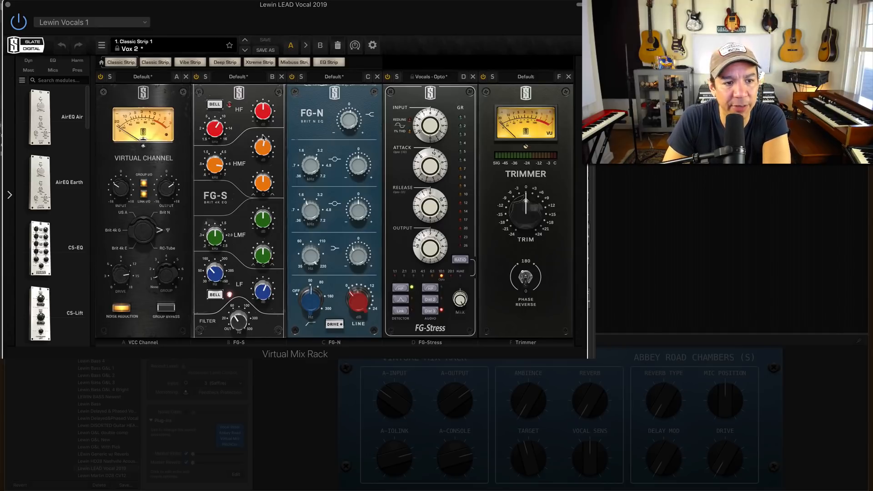
{"action": "mouse_move", "coordinate": [261, 150]}
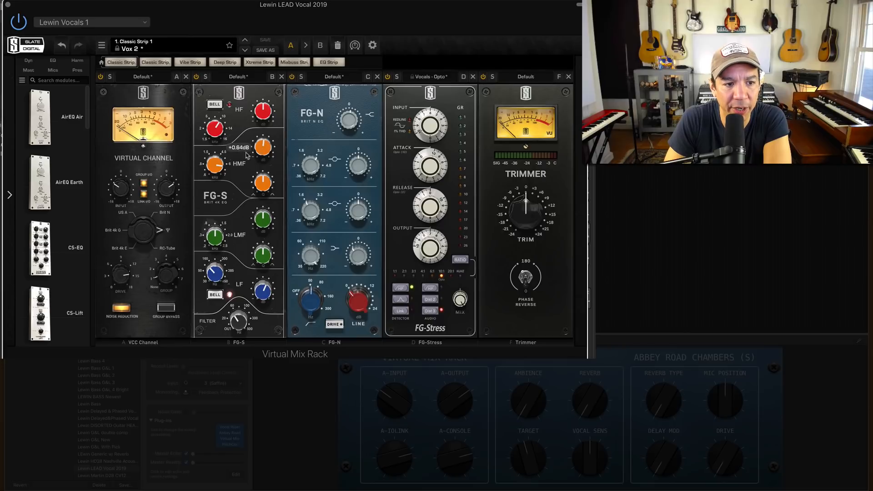
{"action": "mouse_move", "coordinate": [215, 166]}
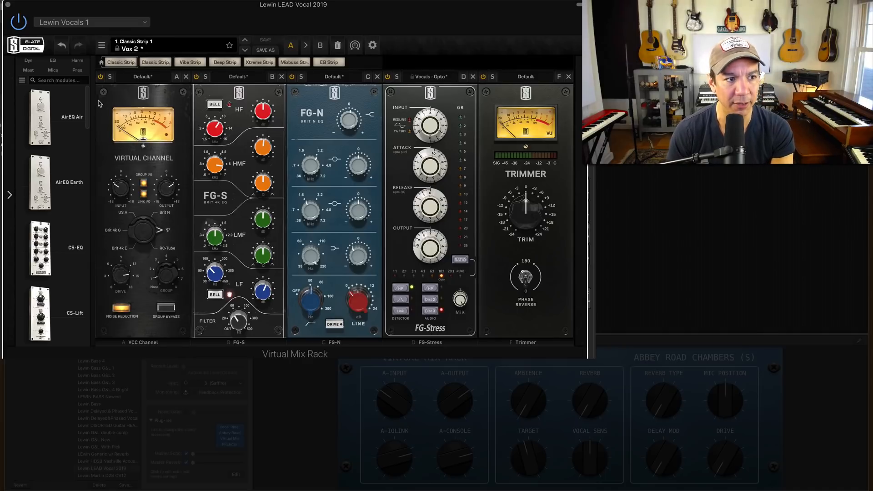
{"action": "left_click", "coordinate": [8, 4]}
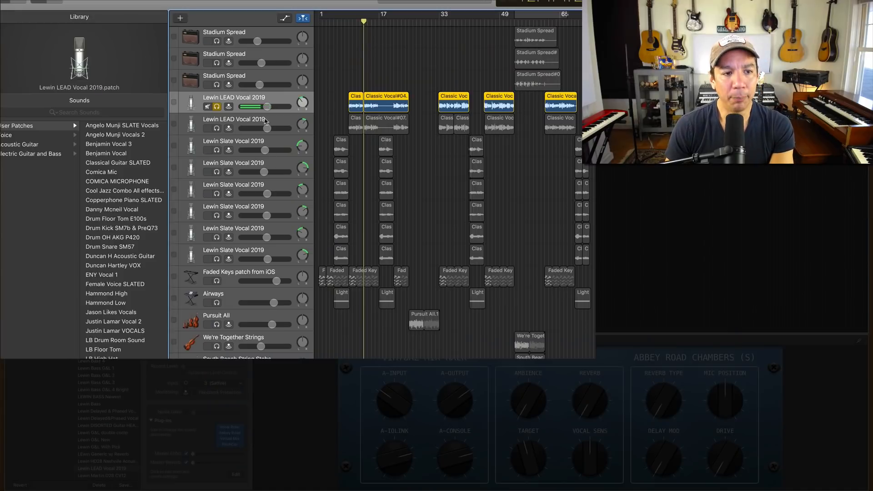
Solo the second lead vocal, inspect the lead vocal's Abbey Road Chambers plug-in, close it and clear the solo.
{"action": "left_click", "coordinate": [216, 128]}
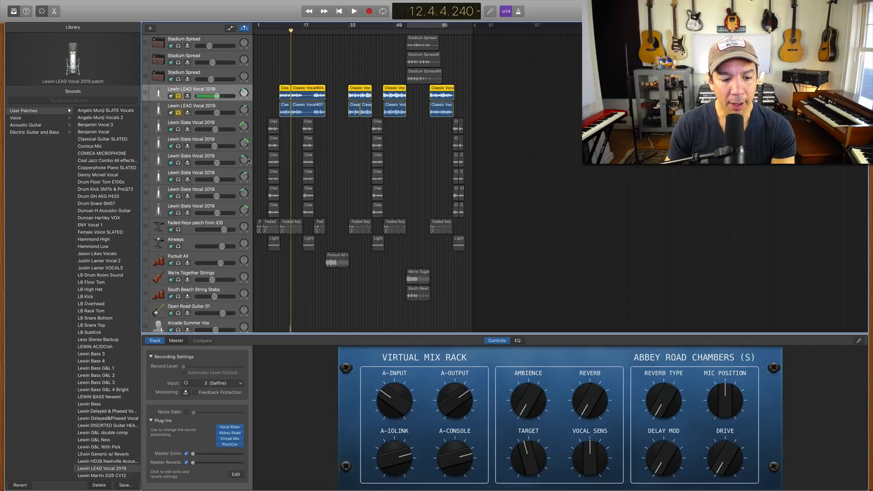
{"action": "left_click", "coordinate": [232, 433]}
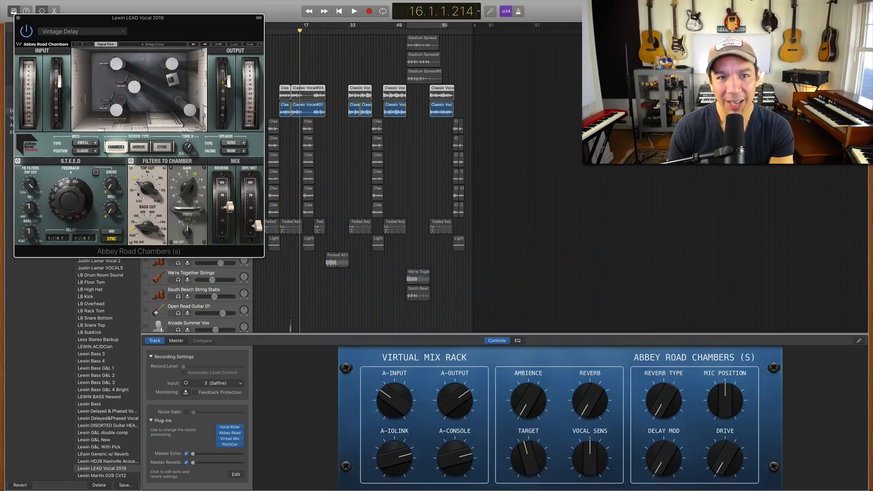
{"action": "left_click", "coordinate": [19, 20]}
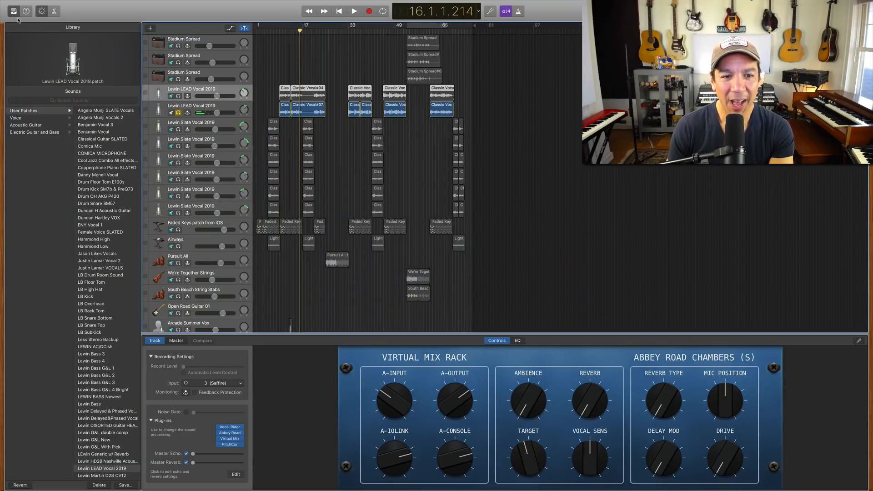
{"action": "left_click", "coordinate": [179, 113]}
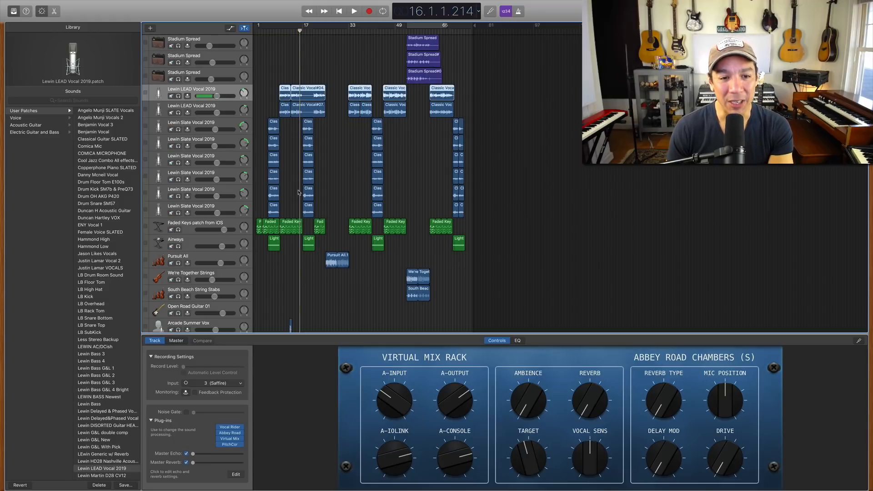
Solo the six backing vocal tracks below the lead vocals and select the first of them.
{"action": "left_click_drag", "start_coordinate": [178, 130], "coordinate": [177, 213]}
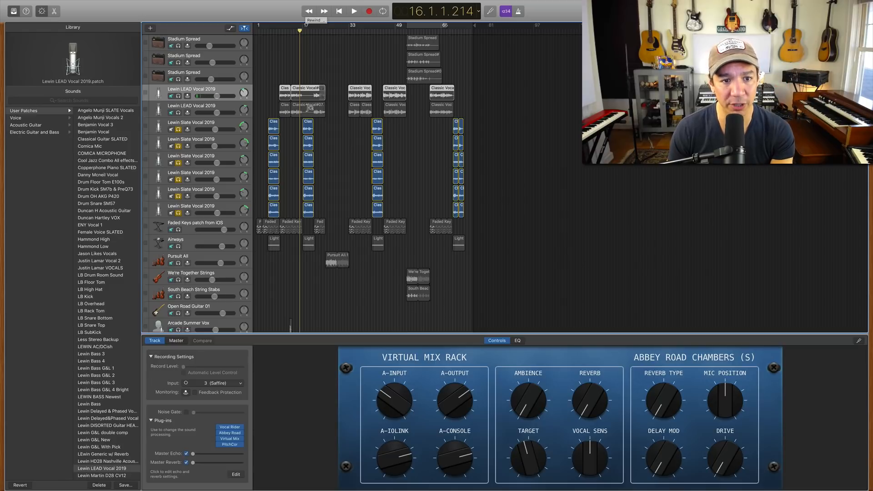
{"action": "left_click", "coordinate": [223, 126]}
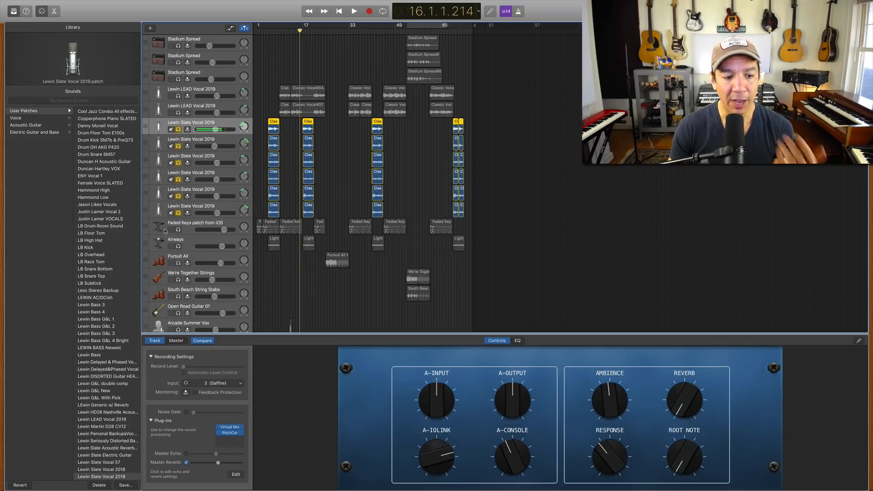
Select the master track and examine its Master Echo and Master Reverb effect settings.
{"action": "left_click", "coordinate": [177, 341]}
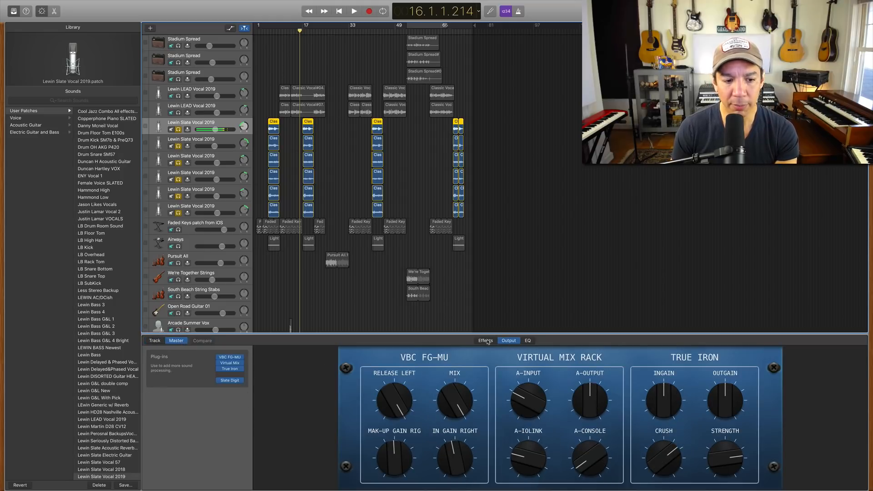
{"action": "scroll", "coordinate": [212, 265], "scroll_direction": "down", "scroll_amount": 4}
{"action": "left_click", "coordinate": [186, 307]}
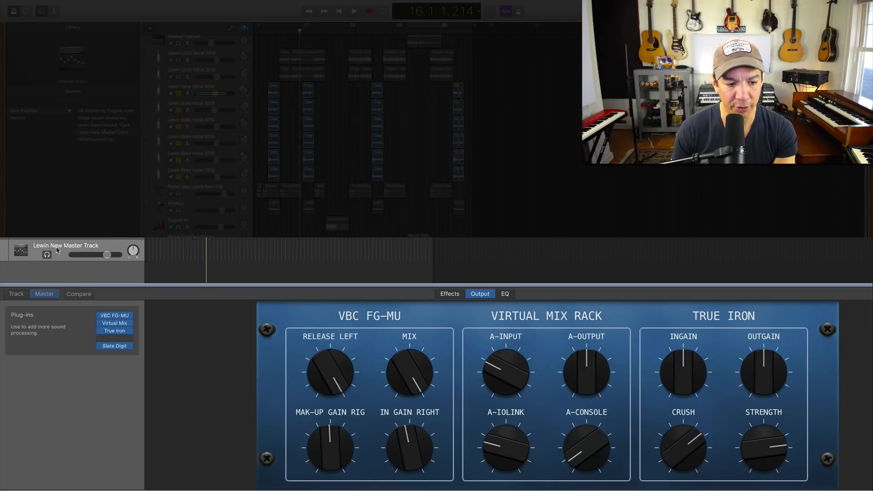
{"action": "left_click", "coordinate": [449, 294]}
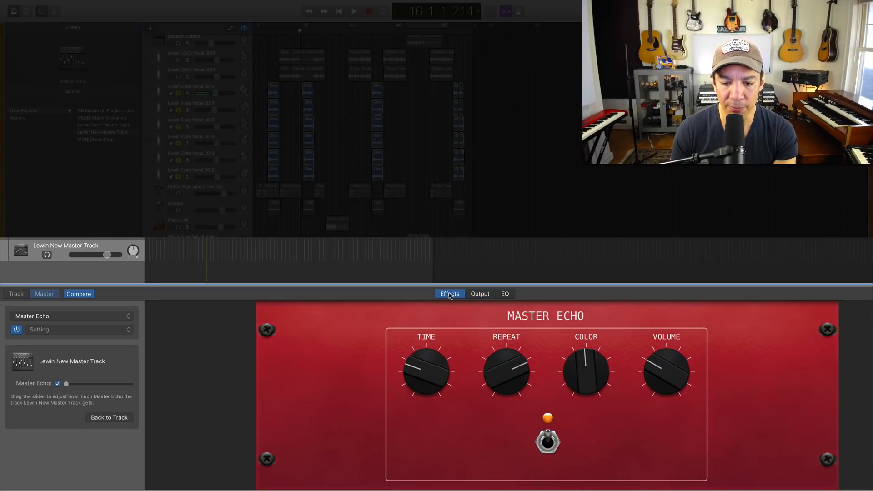
{"action": "left_click", "coordinate": [75, 316]}
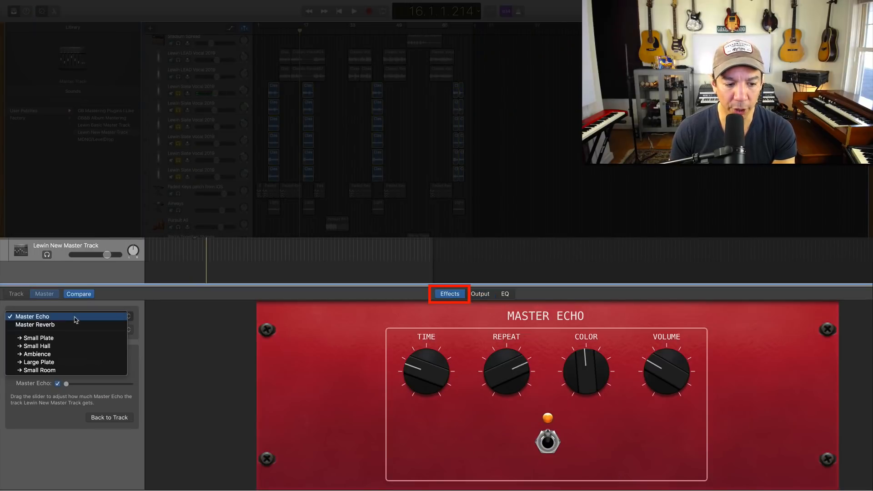
{"action": "left_click", "coordinate": [75, 324]}
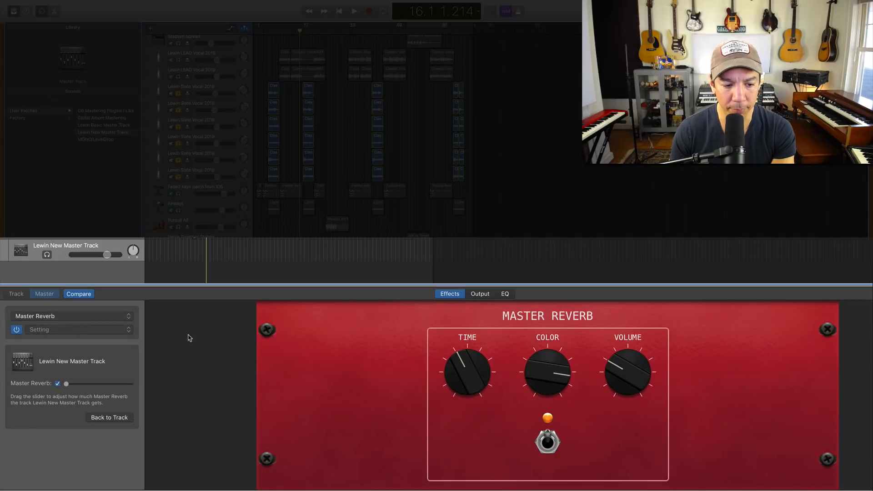
Examine the available presets for the Master Reverb and the list of master effects without changing either.
{"action": "left_click", "coordinate": [123, 334]}
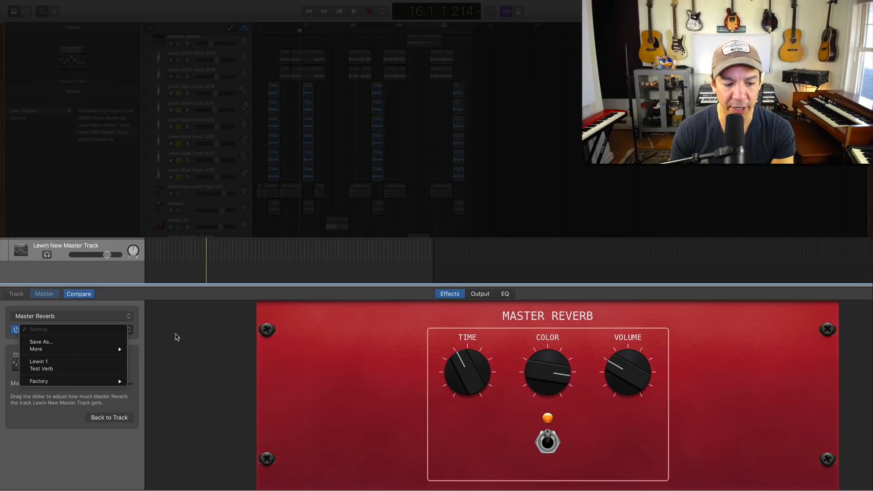
{"action": "mouse_move", "coordinate": [96, 382]}
{"action": "left_click", "coordinate": [228, 342]}
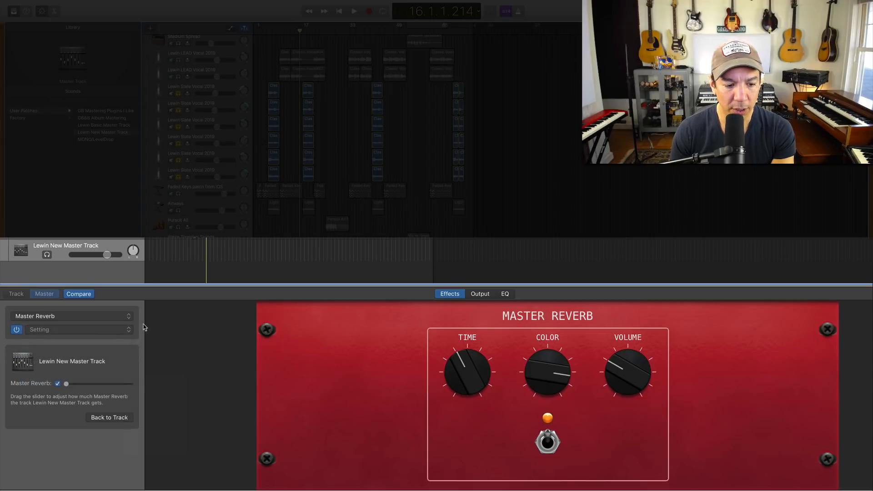
{"action": "left_click", "coordinate": [124, 320]}
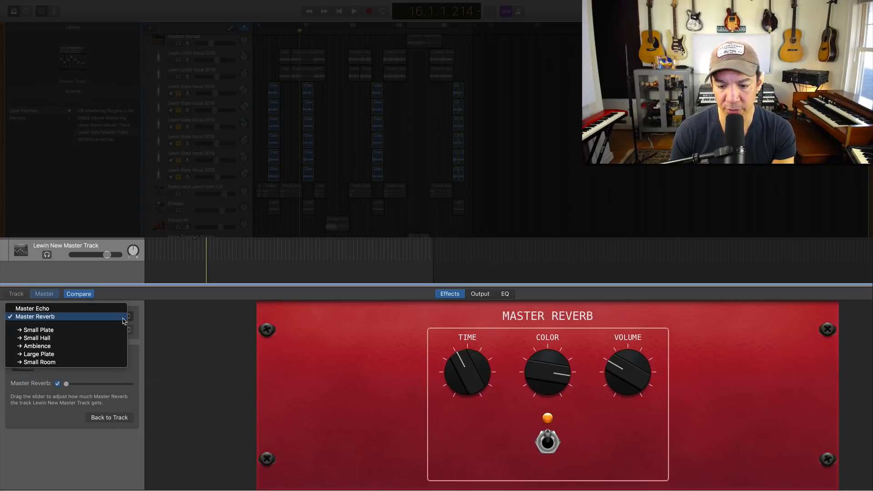
{"action": "left_click", "coordinate": [184, 321]}
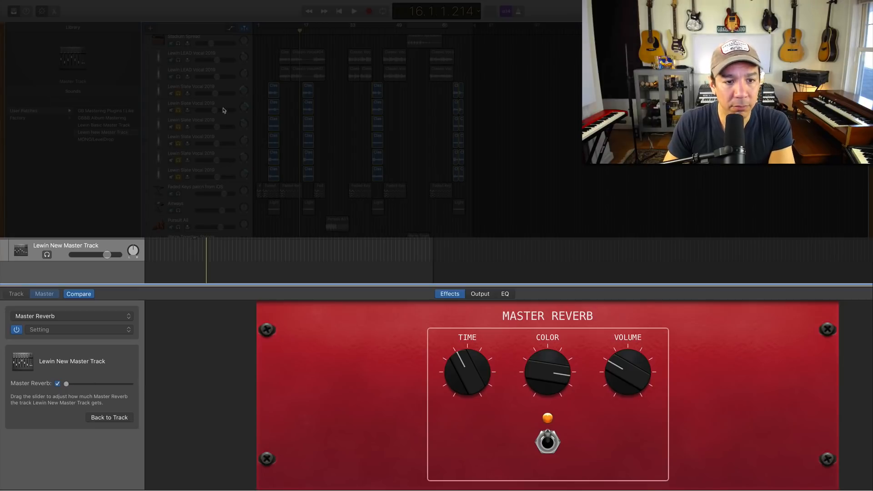
Select each of the six backing vocal tracks in turn and compare their Master Reverb send levels.
{"action": "left_click", "coordinate": [225, 91]}
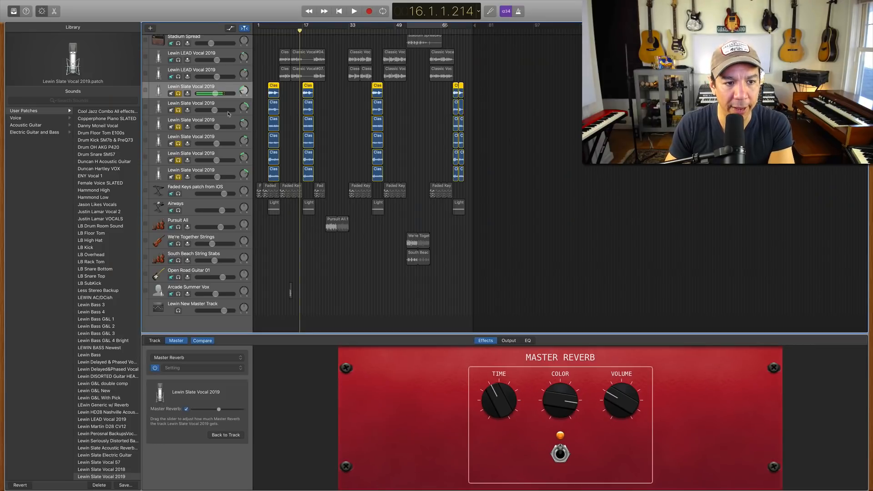
{"action": "left_click", "coordinate": [229, 107]}
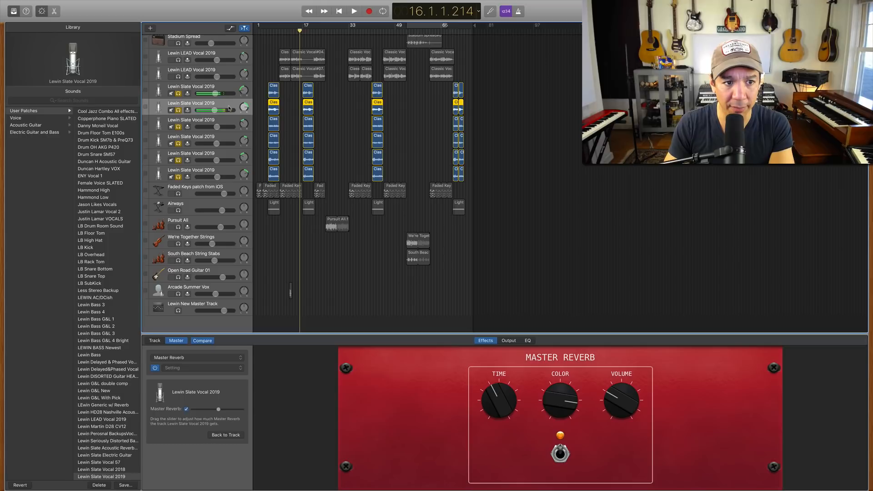
{"action": "left_click", "coordinate": [228, 124]}
{"action": "left_click", "coordinate": [225, 142]}
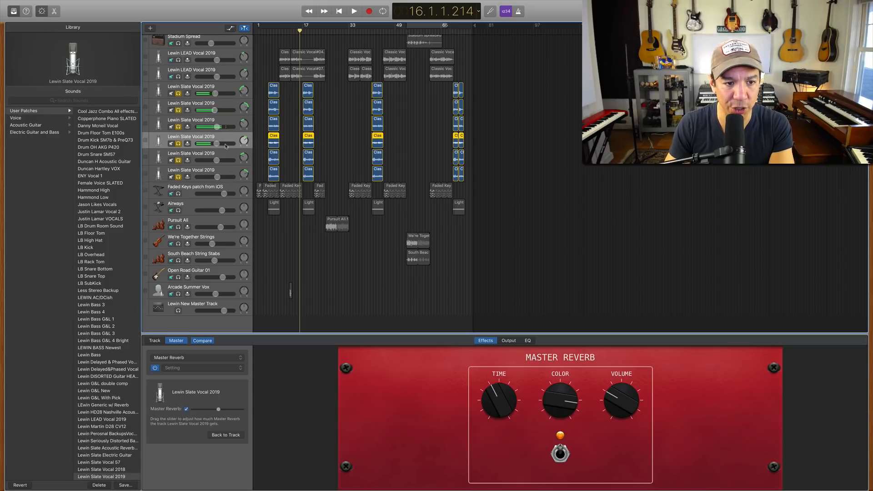
{"action": "left_click", "coordinate": [227, 158]}
{"action": "left_click", "coordinate": [227, 173]}
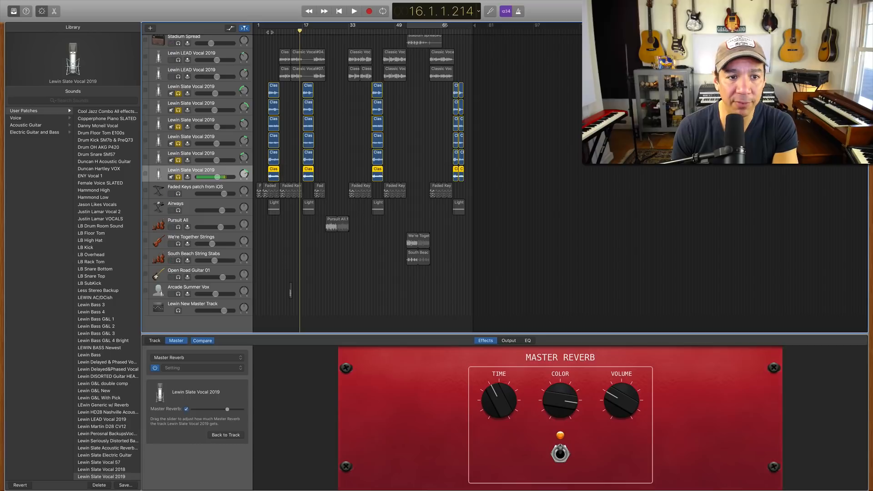
Audition the soloed backing vocals from bar 5 and again from bar 69.
{"action": "key", "text": "space"}
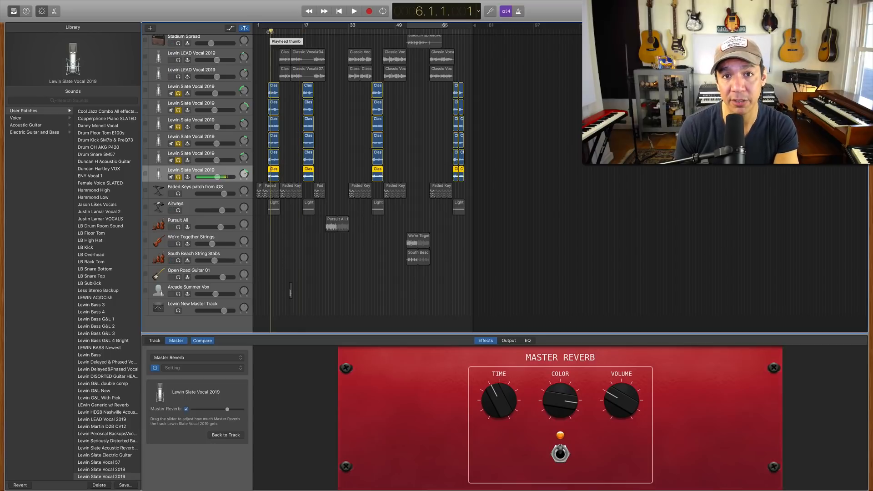
{"action": "left_click_drag", "start_coordinate": [269, 31], "coordinate": [267, 33]}
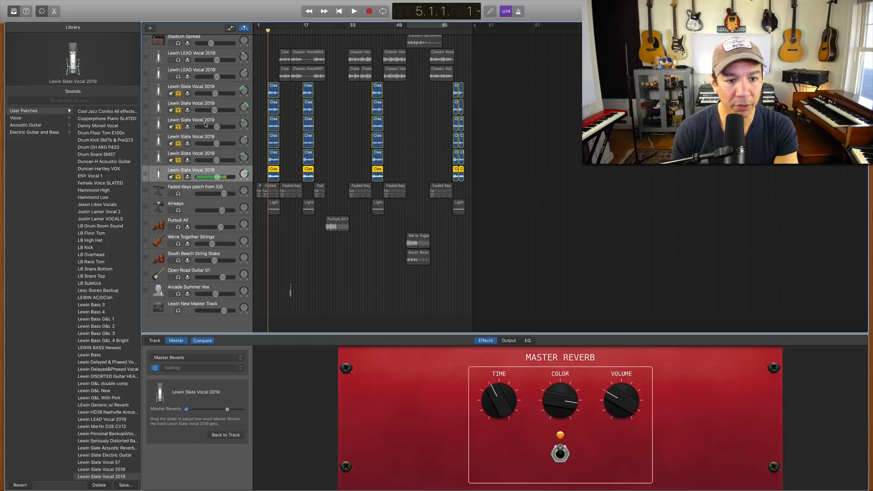
{"action": "key", "text": "space"}
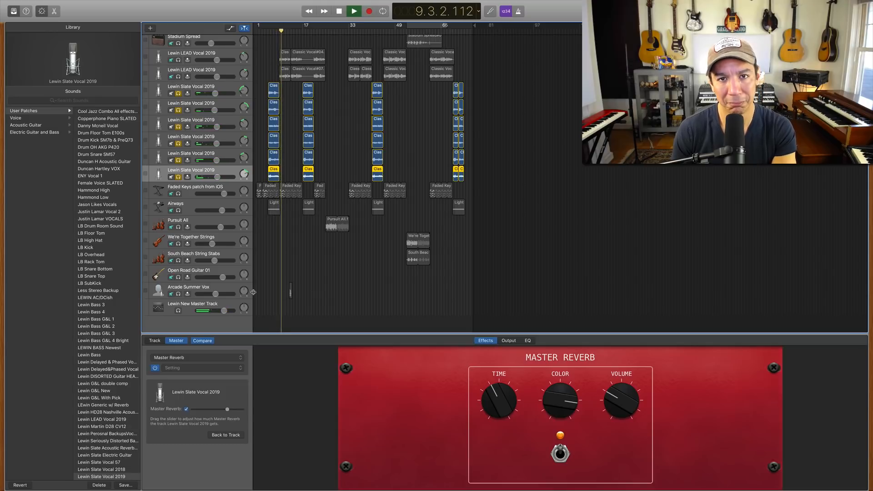
{"action": "key", "text": "space"}
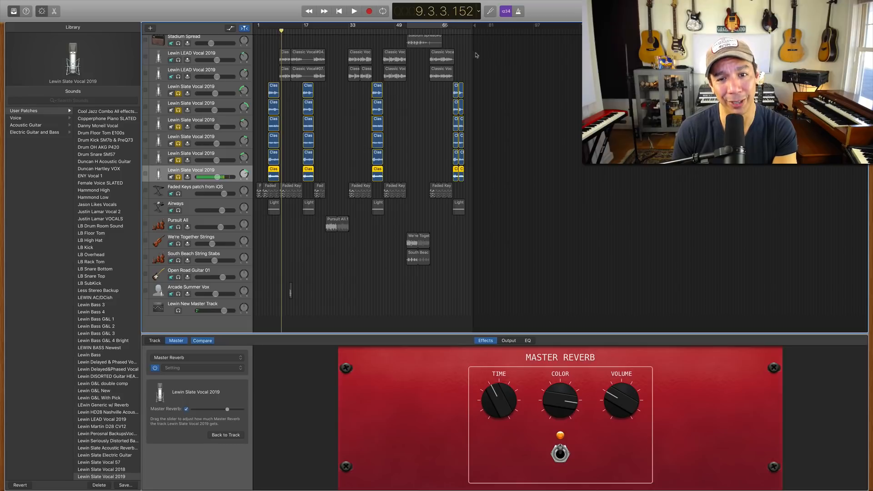
{"action": "left_click", "coordinate": [451, 30]}
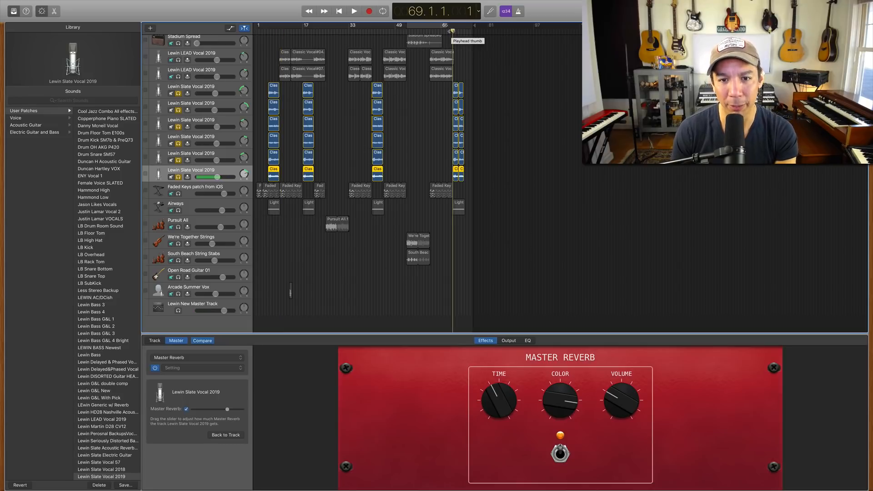
{"action": "key", "text": "space"}
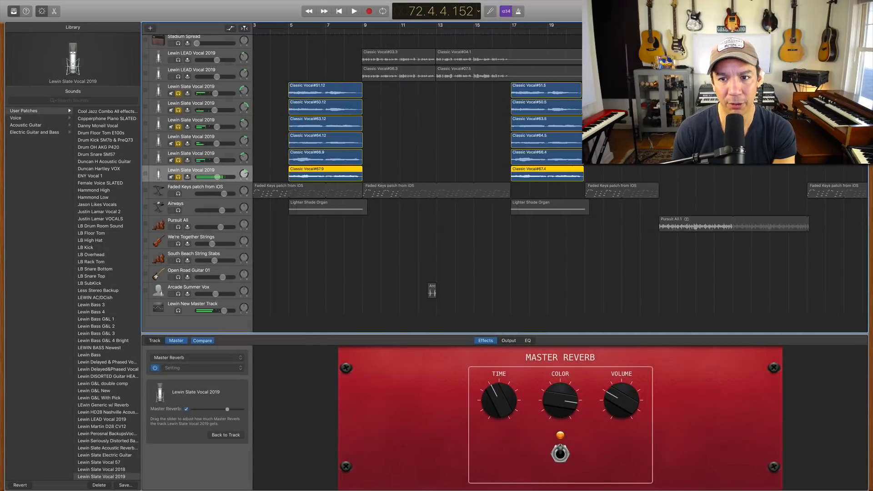
Clear the solo on all six backing vocal tracks.
{"action": "key", "text": "super+Left"}
{"action": "key", "text": "super+Left"}
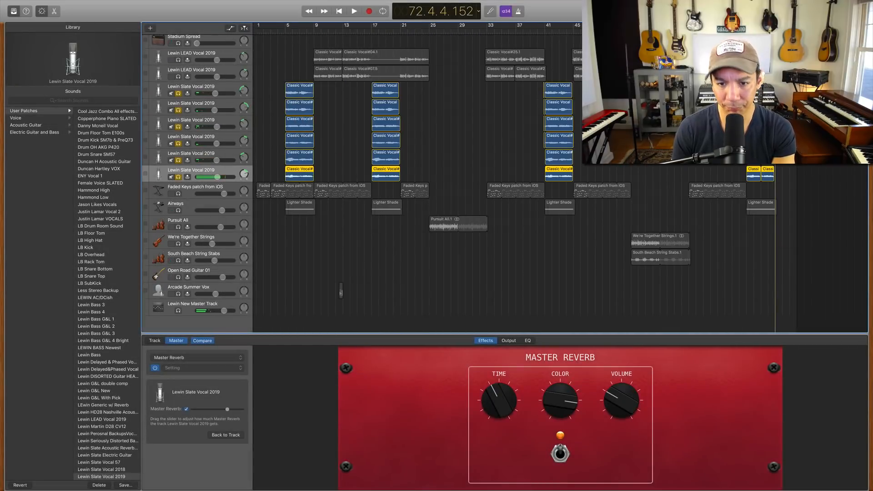
{"action": "scroll", "coordinate": [503, 195], "scroll_direction": "up", "scroll_amount": 5}
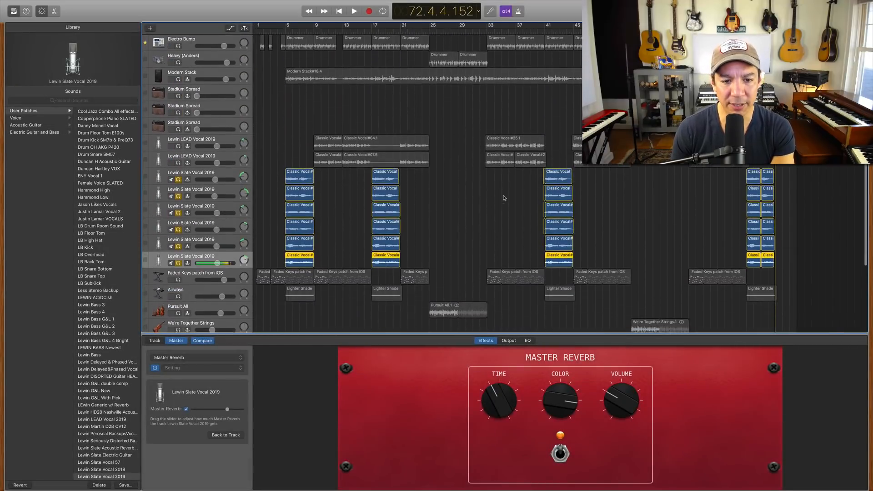
{"action": "scroll", "coordinate": [503, 197], "scroll_direction": "down", "scroll_amount": 2}
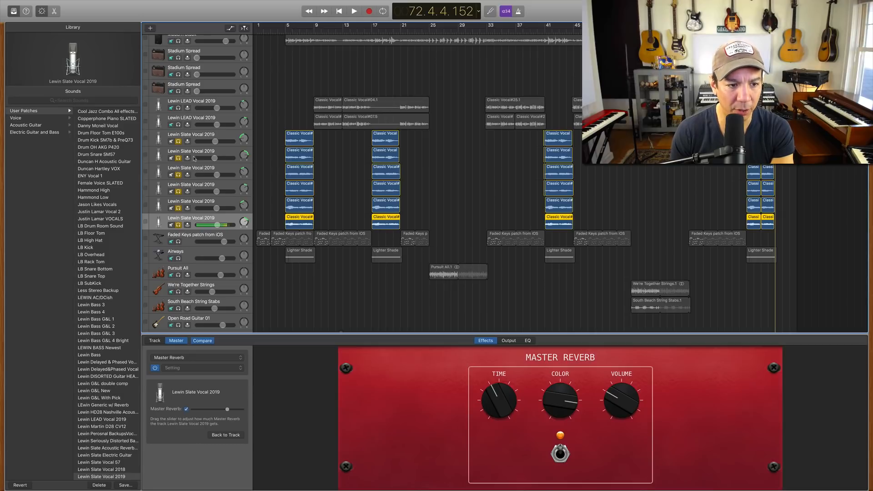
{"action": "left_click_drag", "start_coordinate": [178, 141], "coordinate": [178, 225]}
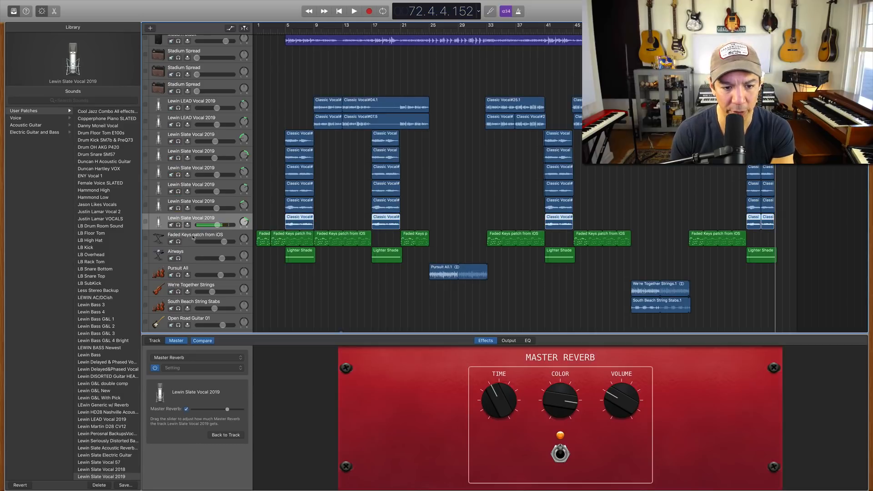
Solo the Airways pad, play it from bar 5 and examine its track controls and plug-ins.
{"action": "left_click", "coordinate": [178, 258]}
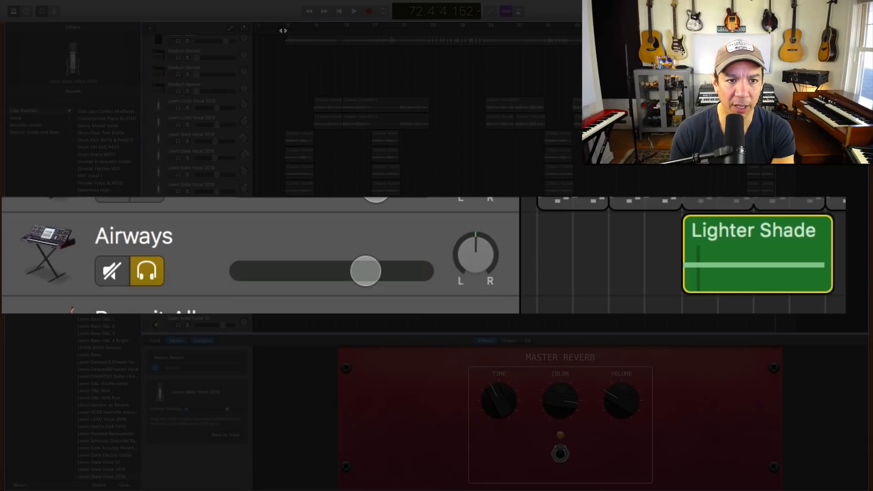
{"action": "left_click", "coordinate": [285, 30]}
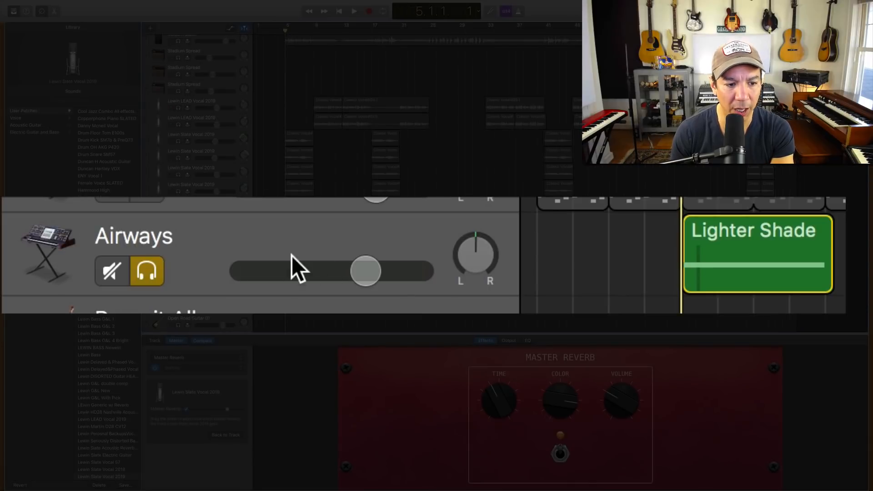
{"action": "left_click", "coordinate": [261, 242]}
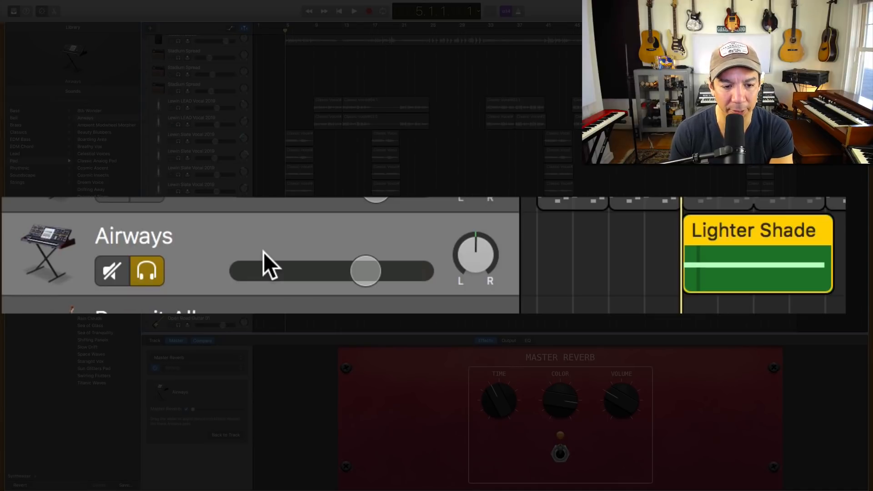
{"action": "key", "text": "space"}
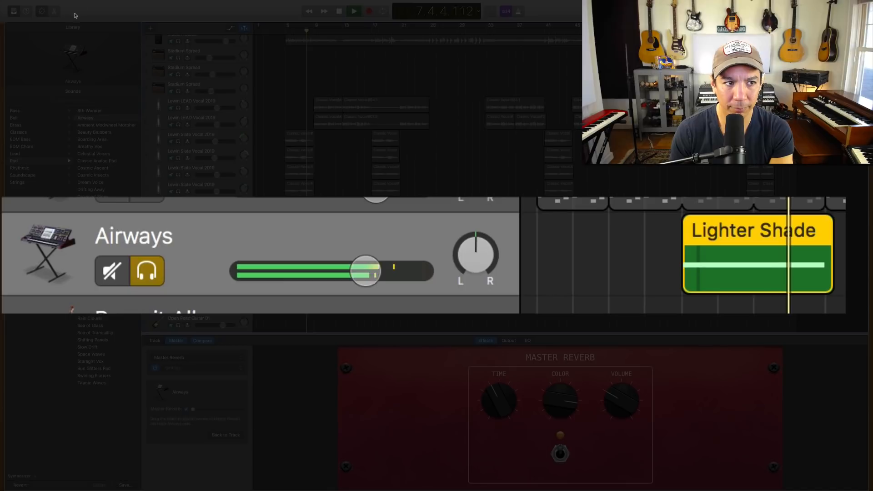
{"action": "left_click", "coordinate": [156, 340]}
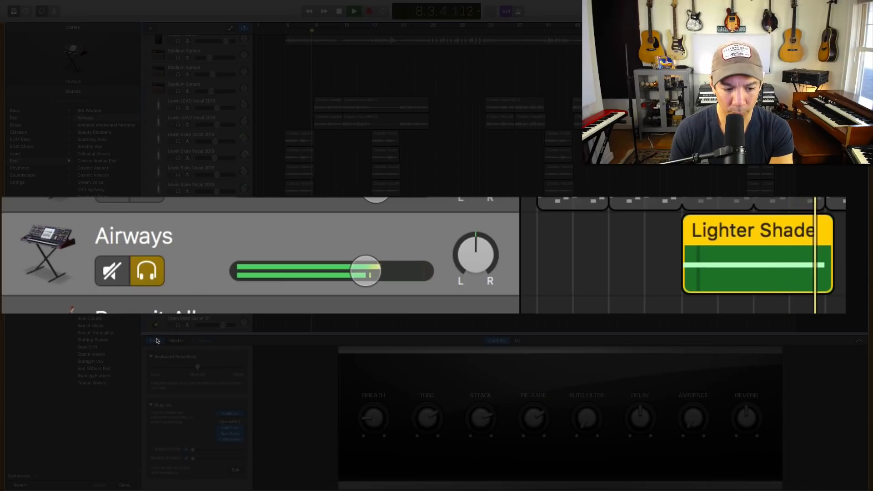
{"action": "key", "text": "space"}
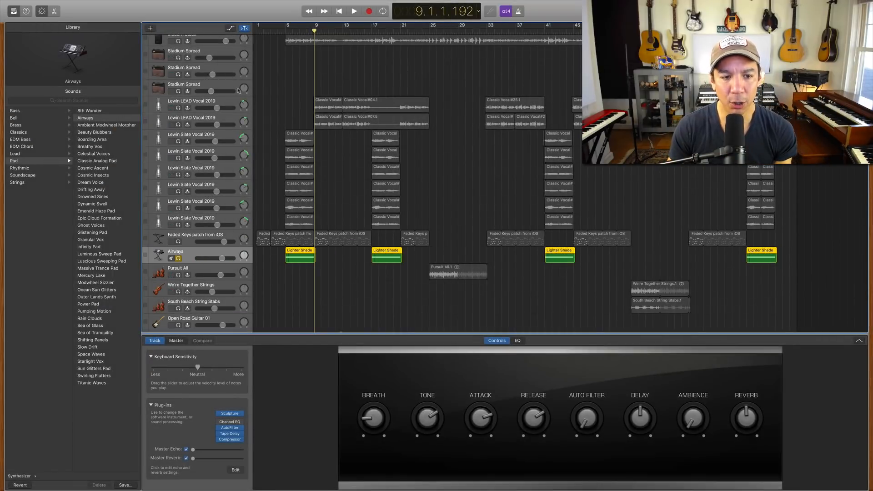
Replay Airways from bar 5, add Faded Keys to the solo during playback, stop and clear both solos.
{"action": "left_click", "coordinate": [284, 32]}
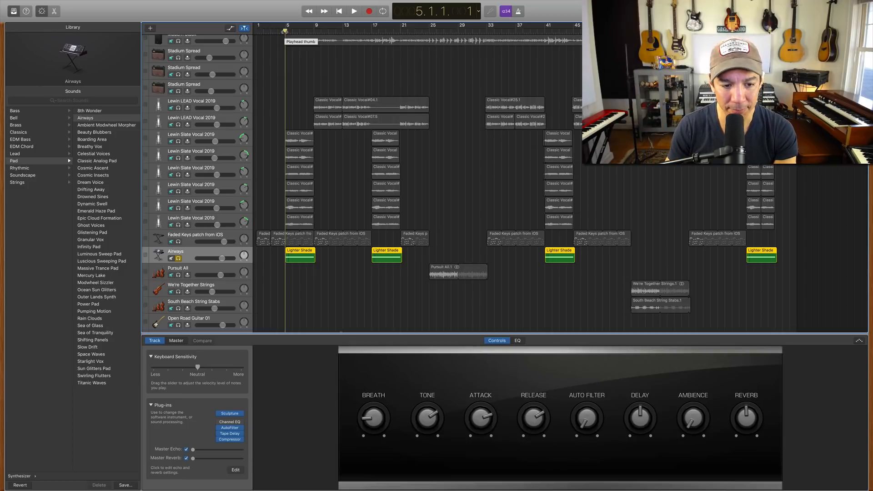
{"action": "key", "text": "space"}
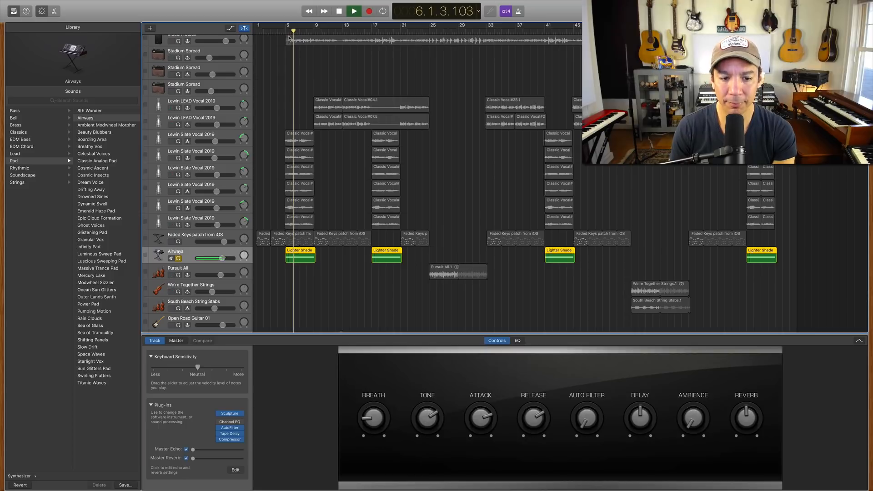
{"action": "left_click", "coordinate": [178, 242]}
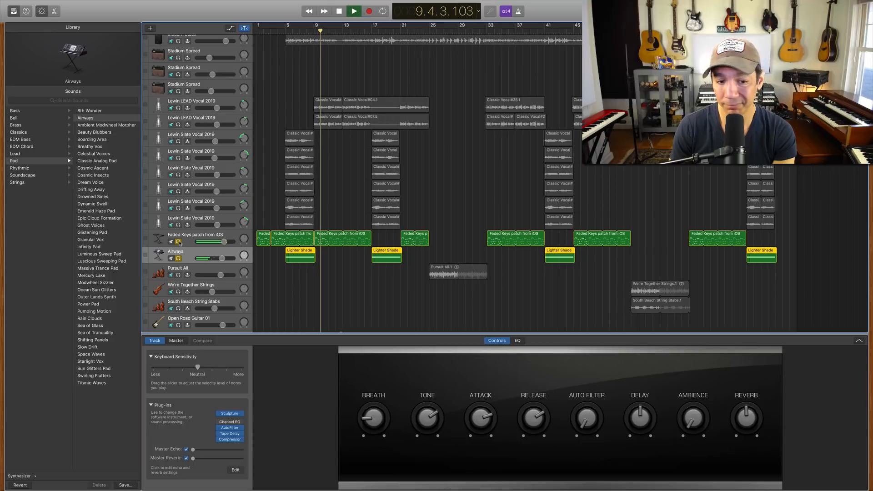
{"action": "key", "text": "space"}
{"action": "left_click", "coordinate": [178, 242]}
{"action": "left_click", "coordinate": [178, 258]}
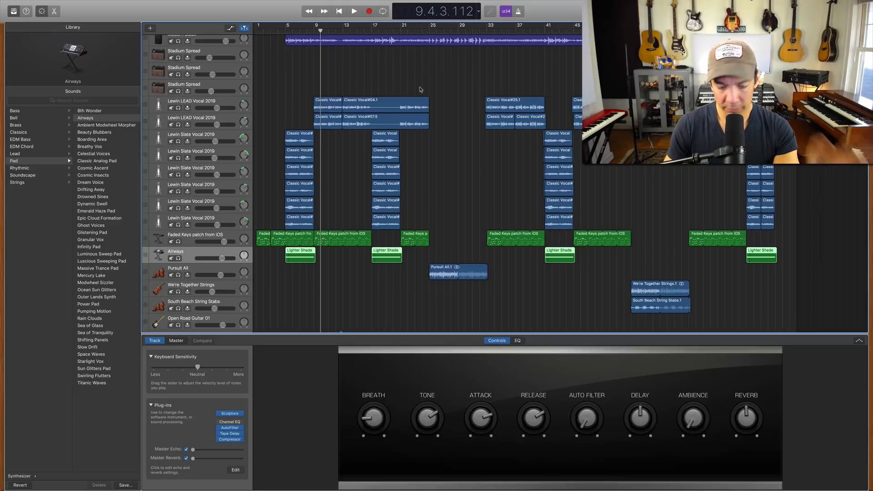
Solo the Pursuit All strings track and audition it from bar 25.
{"action": "left_click", "coordinate": [421, 32]}
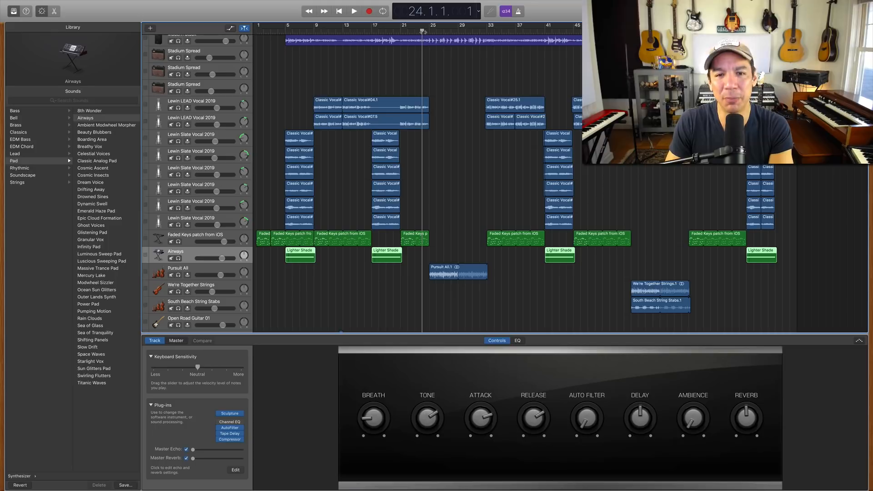
{"action": "left_click_drag", "start_coordinate": [424, 32], "coordinate": [430, 32]}
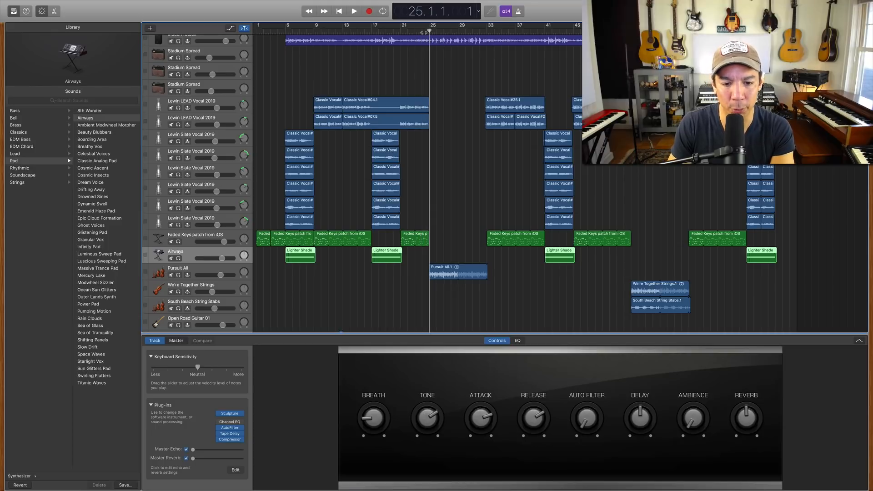
{"action": "left_click", "coordinate": [188, 268]}
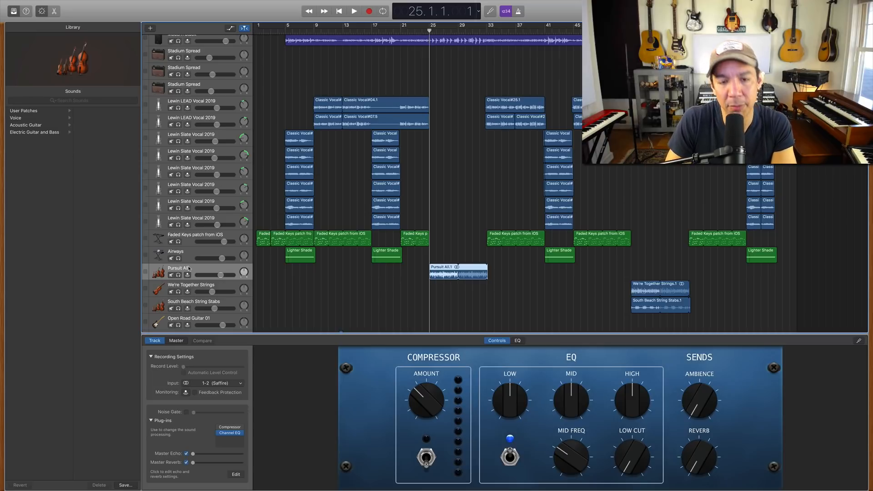
{"action": "key", "text": "s"}
{"action": "key", "text": "space"}
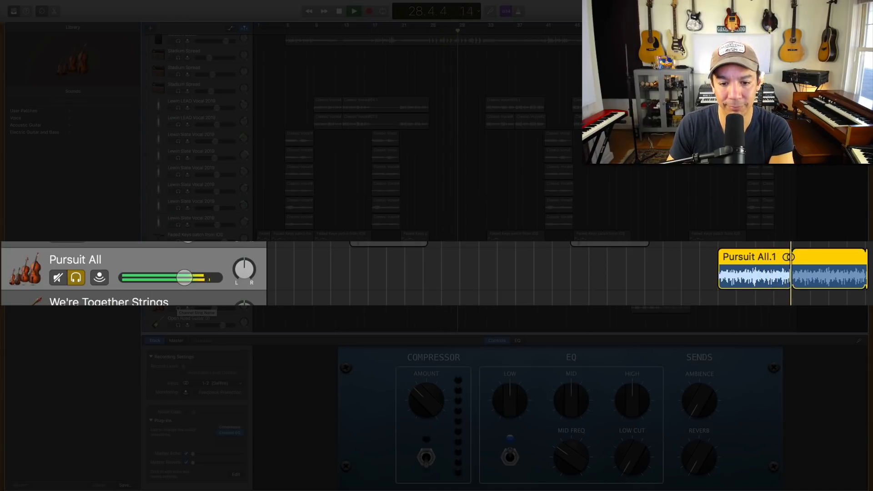
{"action": "key", "text": "space"}
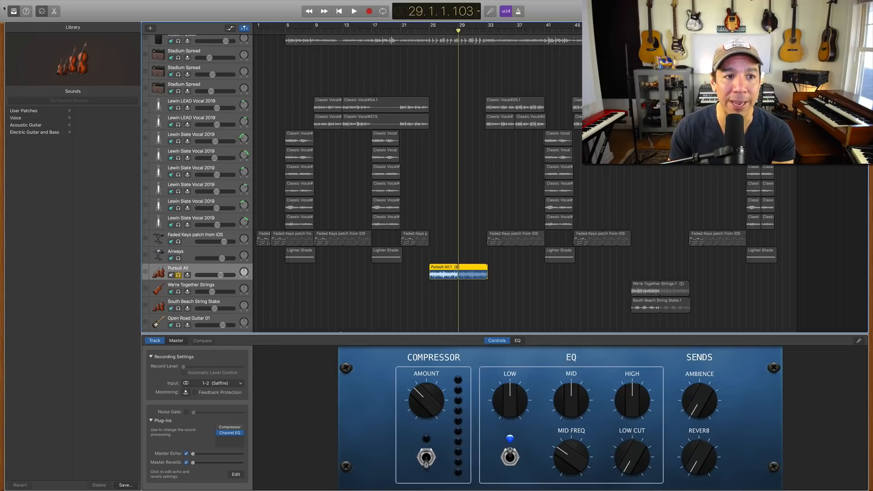
Solo the Modern Stack bass with Pursuit All, play from bar 25, drop Pursuit All during playback, stop and clear the bass solo.
{"action": "left_click", "coordinate": [178, 41]}
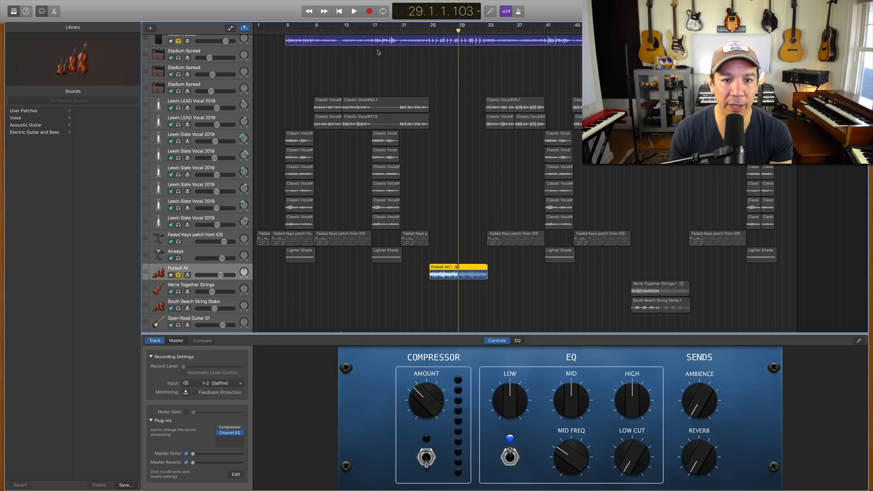
{"action": "left_click", "coordinate": [429, 32]}
{"action": "key", "text": "space"}
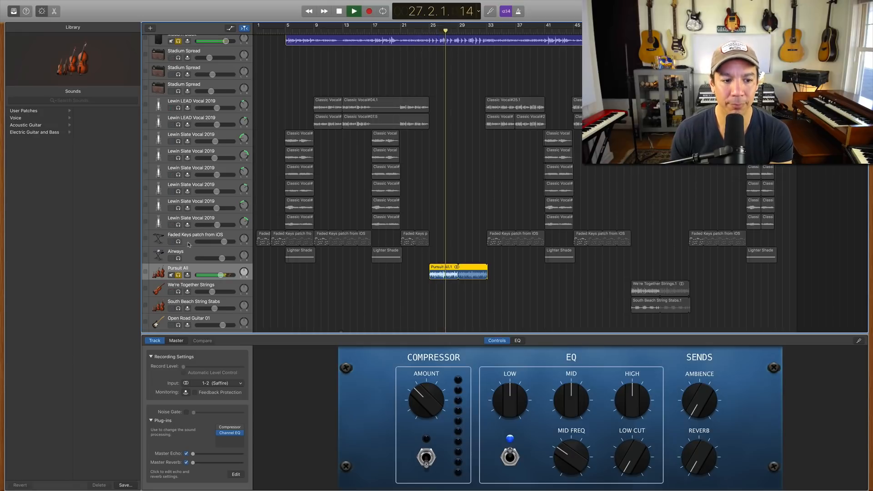
{"action": "left_click", "coordinate": [178, 275]}
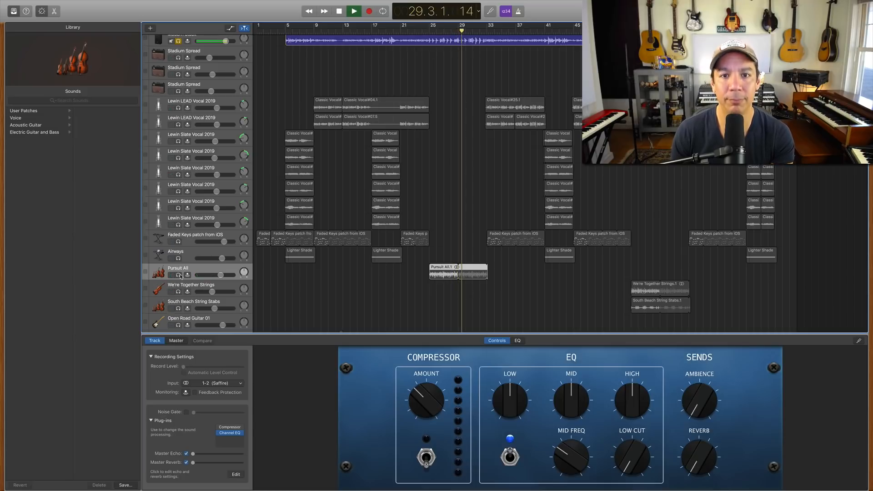
{"action": "key", "text": "space"}
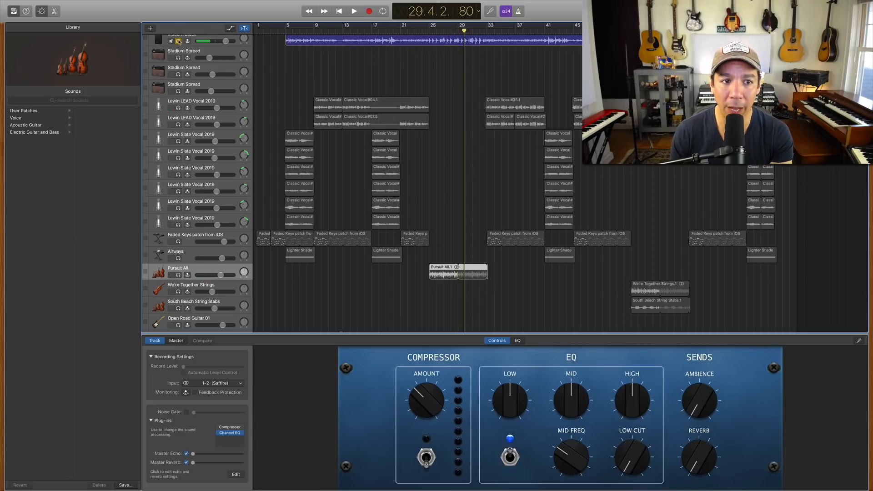
{"action": "left_click", "coordinate": [178, 41]}
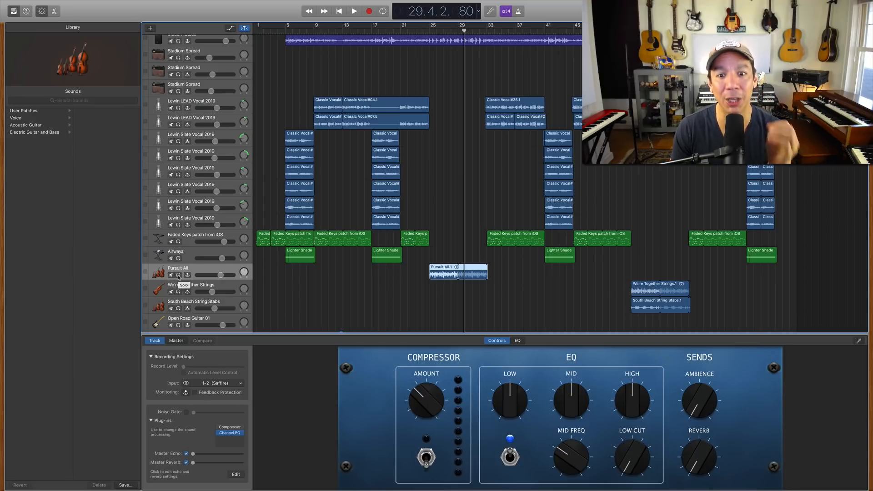
Return to bar 25, swap the solo from Pursuit All to the Modern Stack bass and audition the bass alone.
{"action": "left_click", "coordinate": [178, 275]}
{"action": "left_click", "coordinate": [429, 35]}
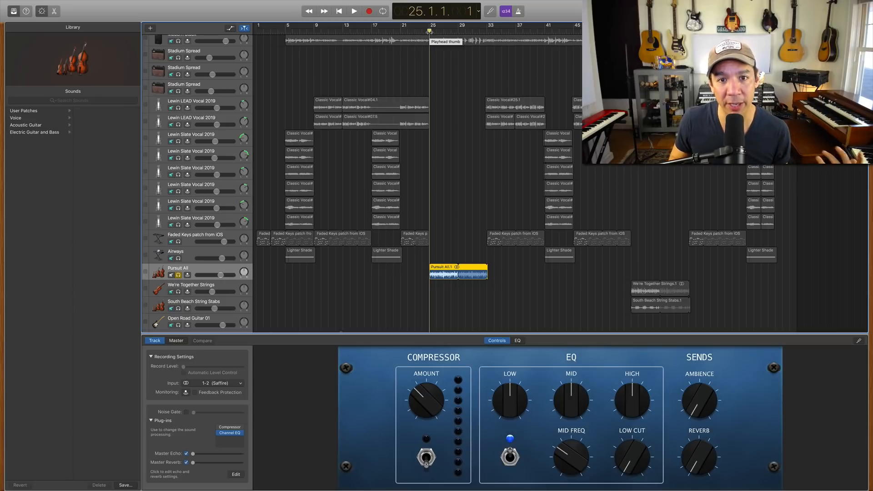
{"action": "left_click", "coordinate": [178, 41]}
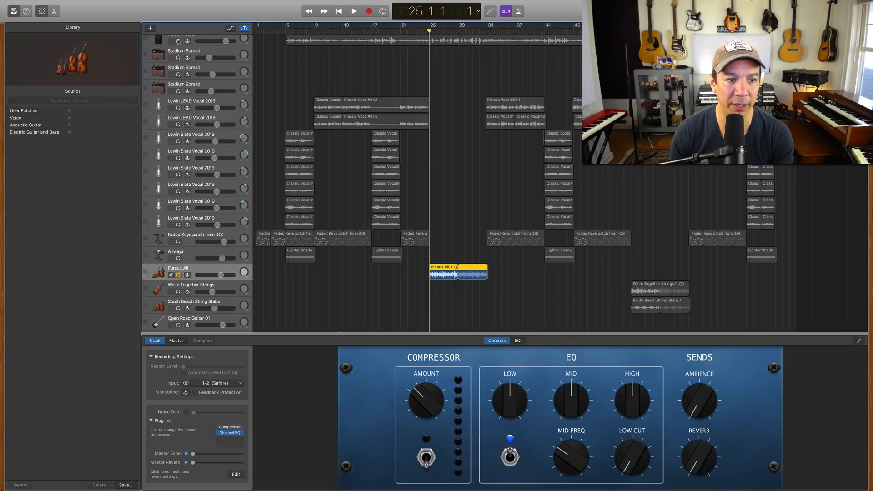
{"action": "left_click", "coordinate": [178, 276]}
{"action": "key", "text": "space"}
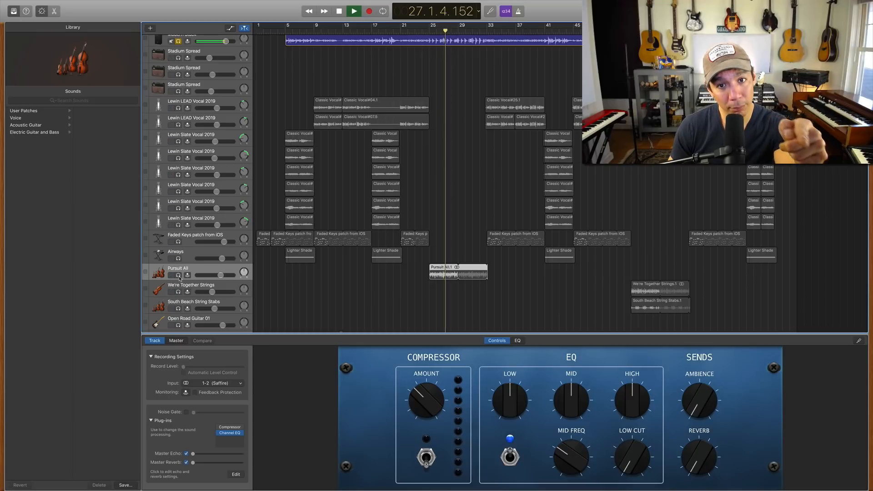
{"action": "key", "text": "space"}
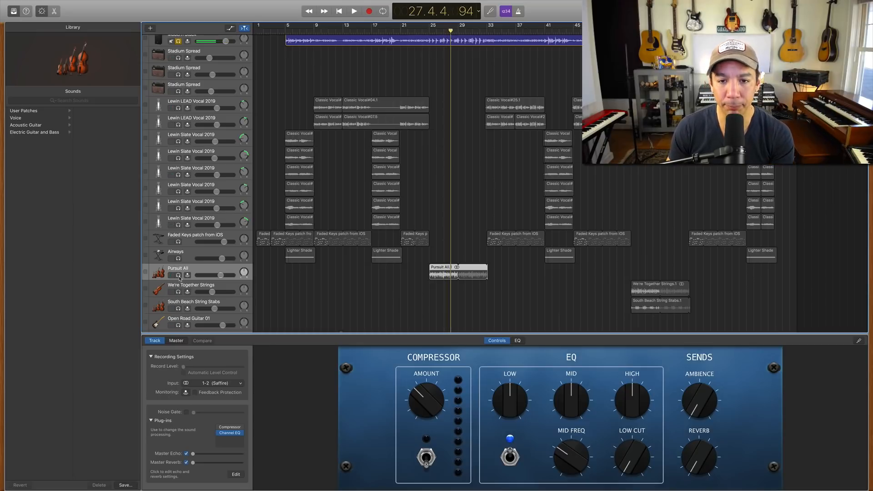
Switch the solo back to Pursuit All, play it from bar 25, stop and clear its solo.
{"action": "left_click", "coordinate": [178, 275]}
{"action": "left_click", "coordinate": [430, 28]}
{"action": "key", "text": "space"}
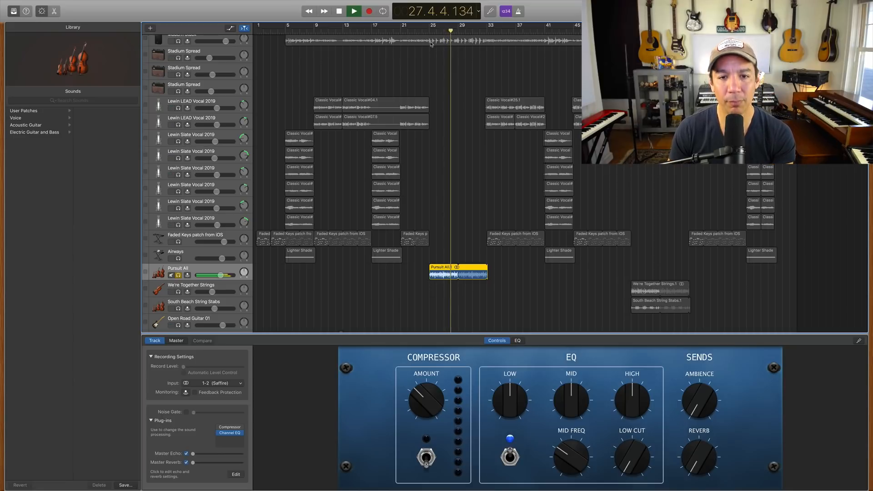
{"action": "key", "text": "space"}
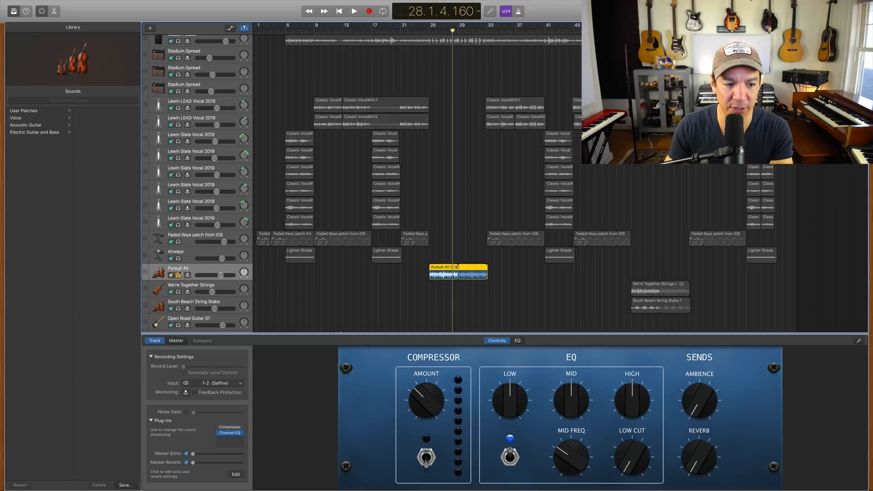
{"action": "left_click", "coordinate": [179, 275]}
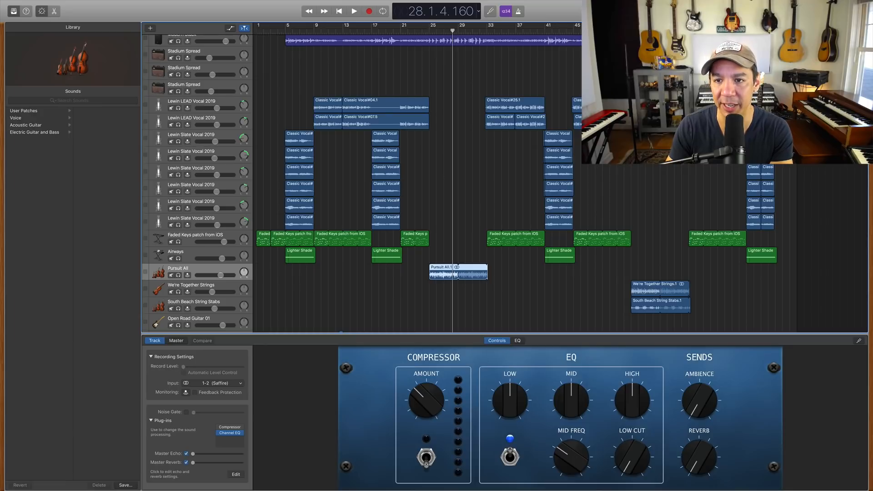
Solo the We're Together Strings track and audition it from bar 53.
{"action": "left_click", "coordinate": [631, 30]}
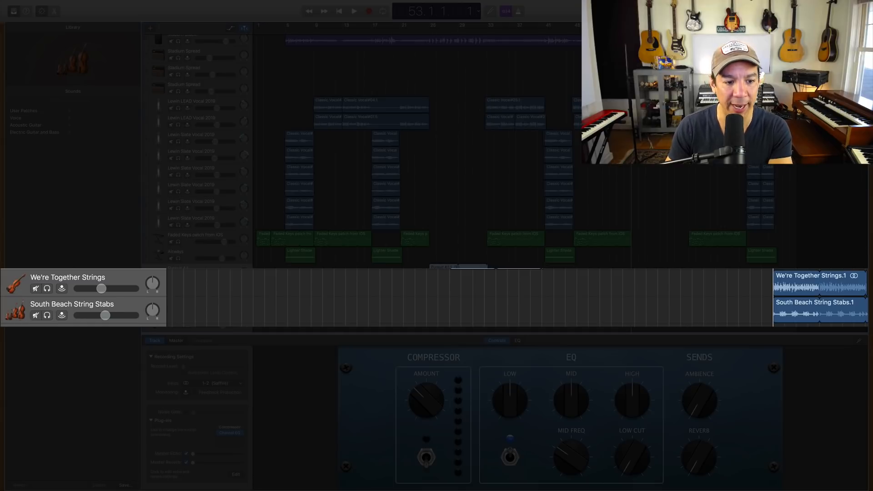
{"action": "left_click", "coordinate": [47, 289]}
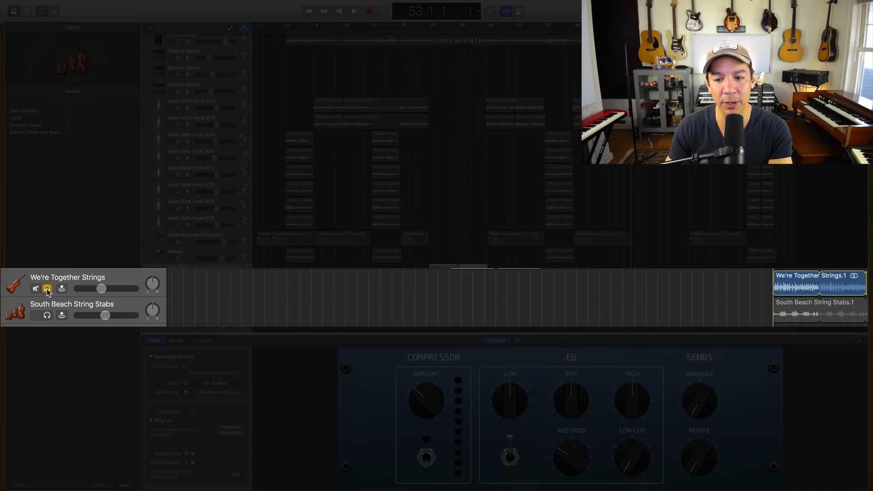
{"action": "key", "text": "space"}
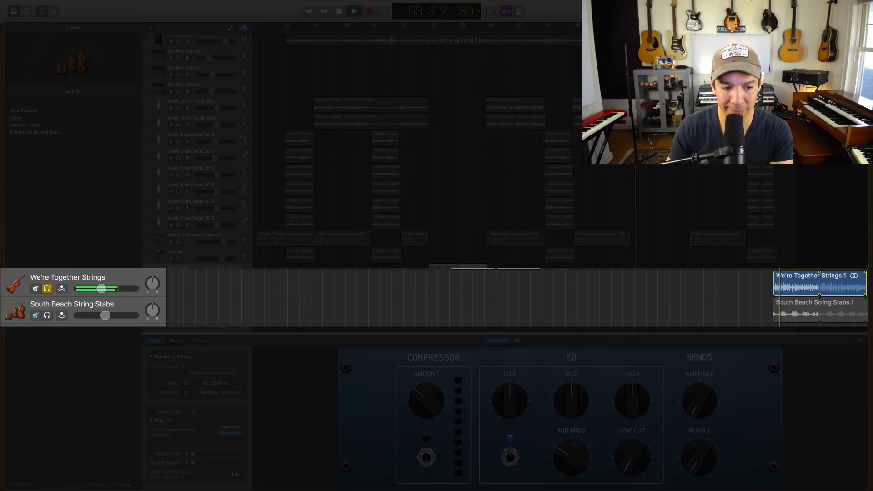
{"action": "left_click", "coordinate": [47, 316]}
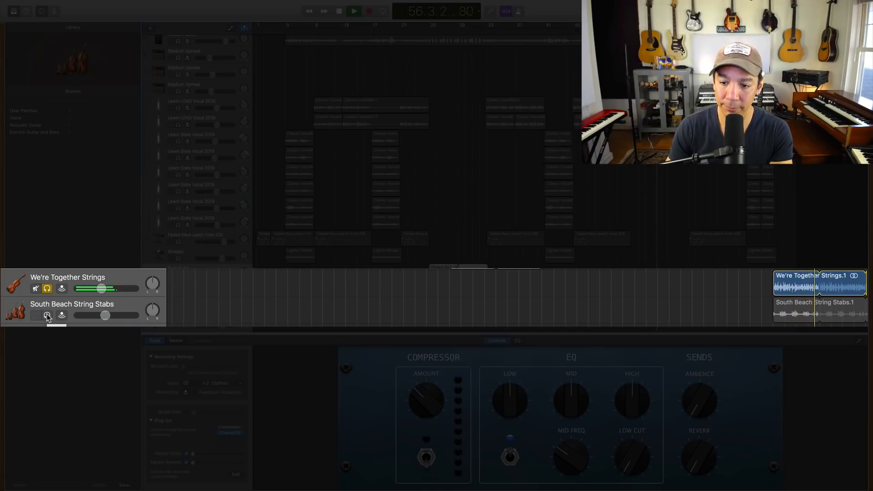
{"action": "key", "text": "space"}
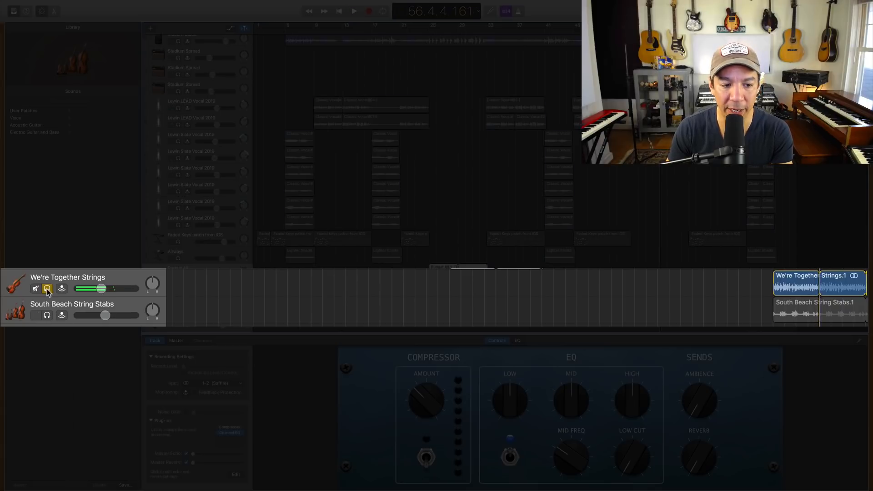
Switch the solo from We're Together Strings to South Beach String Stabs and audition the stabs.
{"action": "left_click", "coordinate": [47, 289]}
{"action": "left_click", "coordinate": [47, 315]}
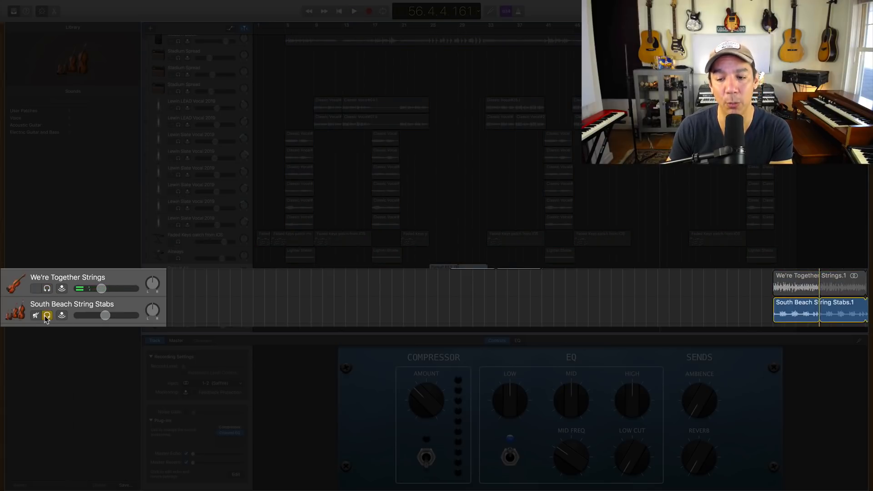
{"action": "key", "text": "space"}
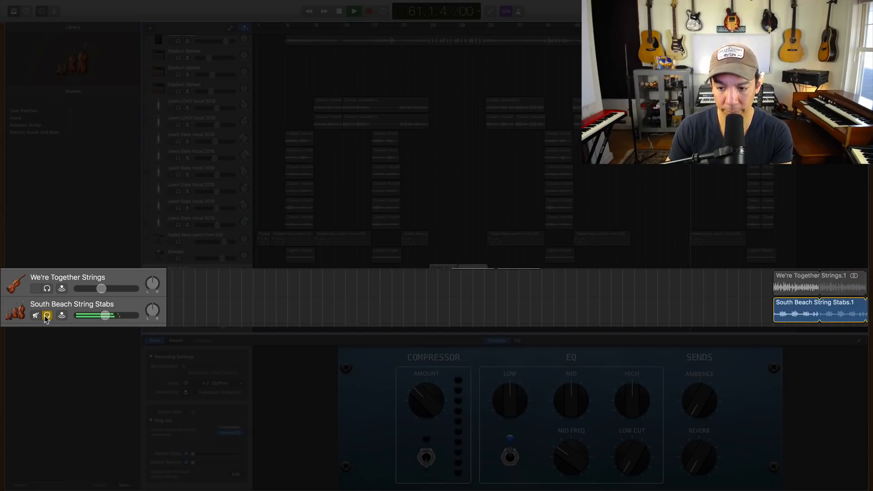
{"action": "key", "text": "space"}
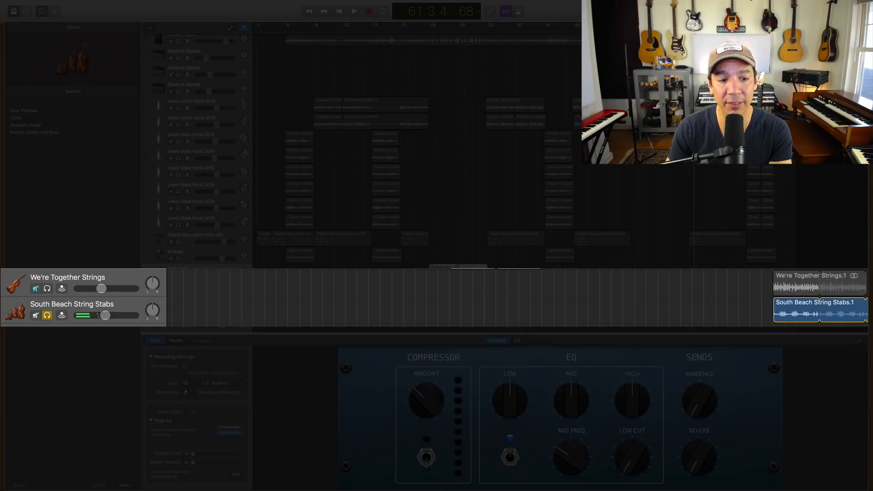
Add We're Together Strings to the solo and play both string tracks together from bar 53.
{"action": "left_click", "coordinate": [47, 288]}
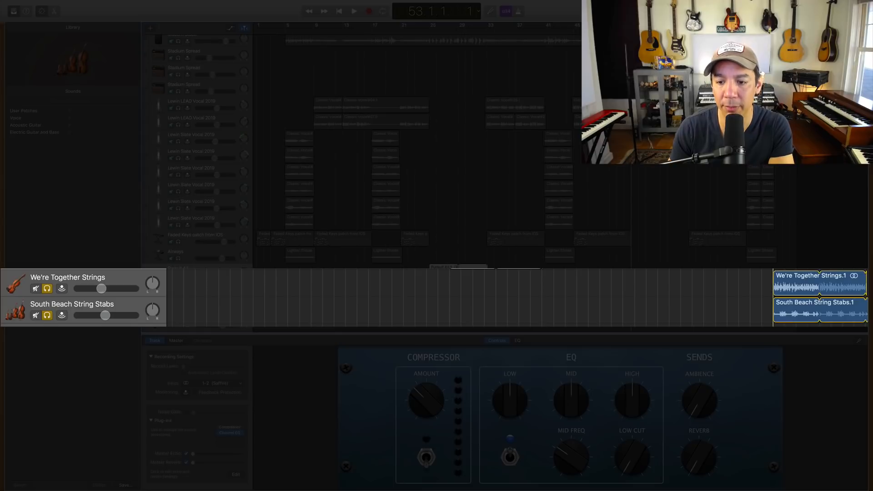
{"action": "key", "text": "space"}
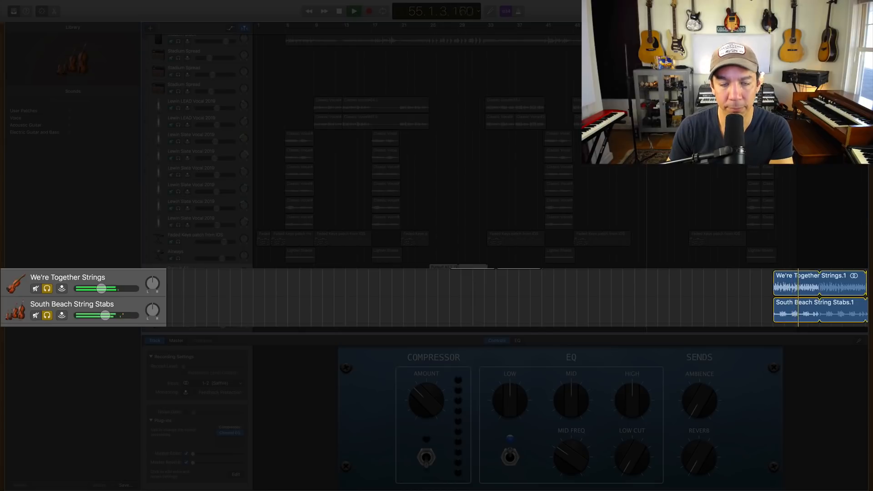
{"action": "key", "text": "space"}
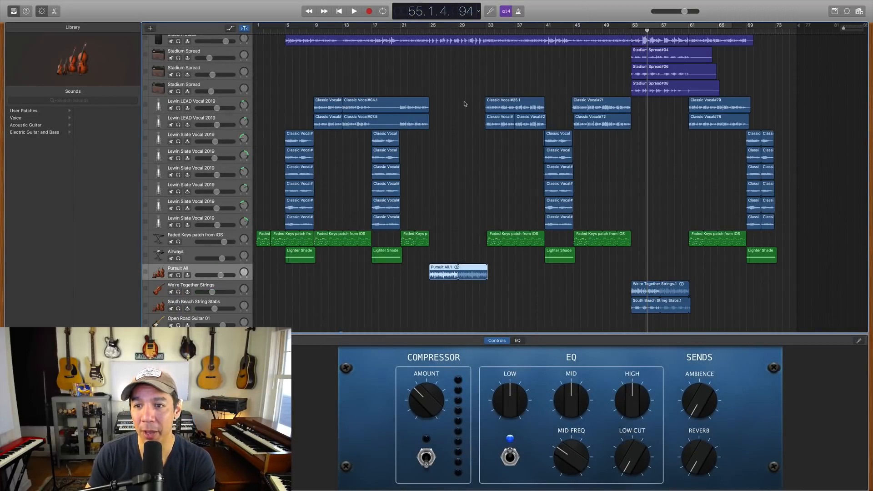
Audition the soloed Modern Stack bass track from bar 53.
{"action": "left_click", "coordinate": [632, 32]}
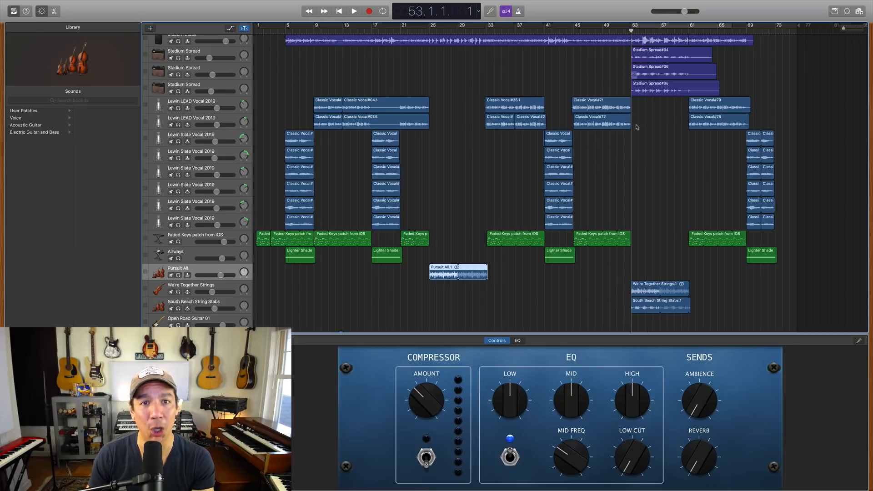
{"action": "scroll", "coordinate": [636, 129], "scroll_direction": "up", "scroll_amount": 3}
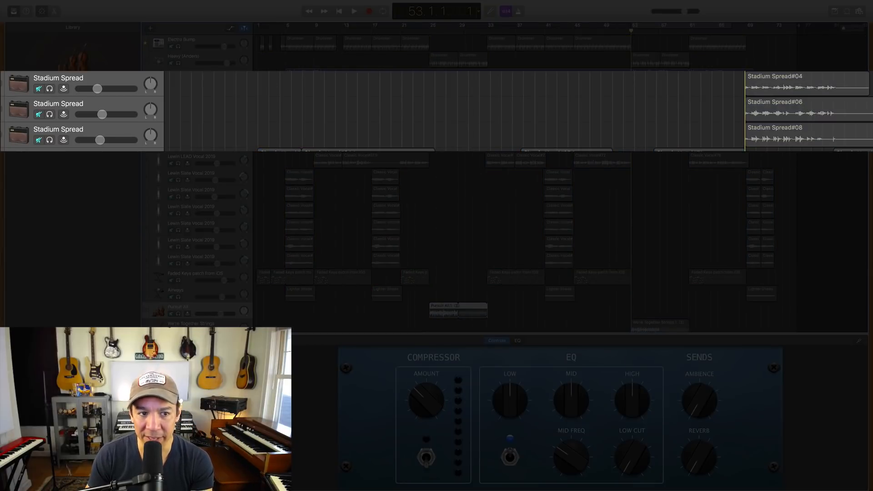
{"action": "key", "text": "space"}
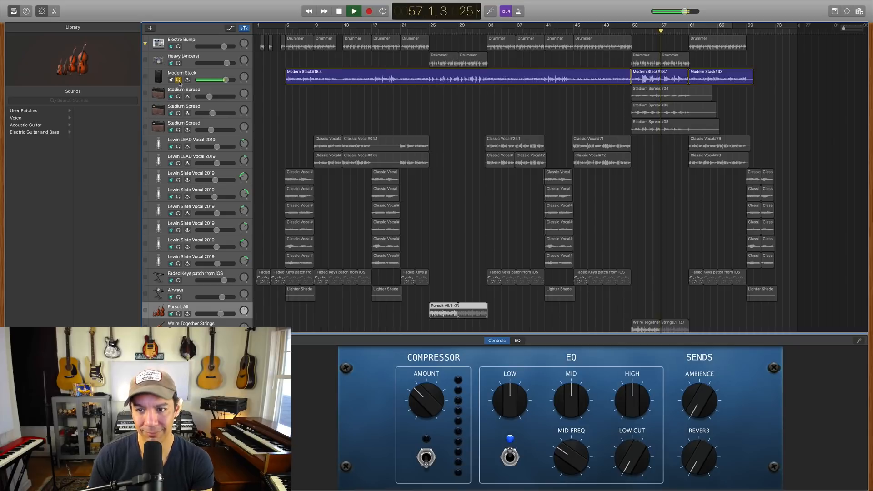
{"action": "key", "text": "space"}
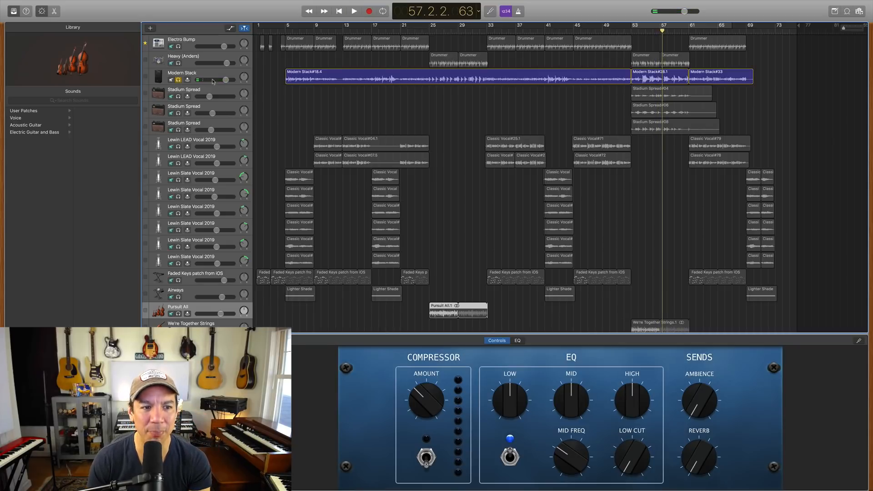
Solo the first Stadium Spread track, open its patch controls and audition it from bar 53.
{"action": "left_click", "coordinate": [178, 96]}
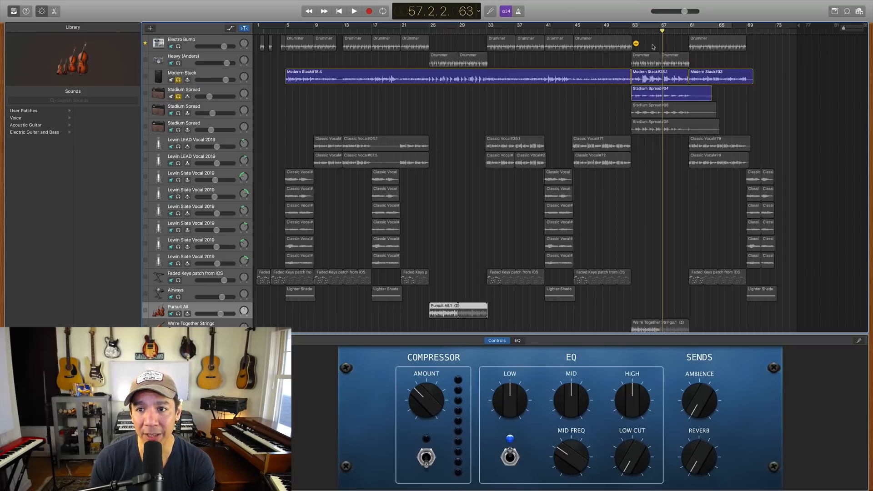
{"action": "key", "text": "space"}
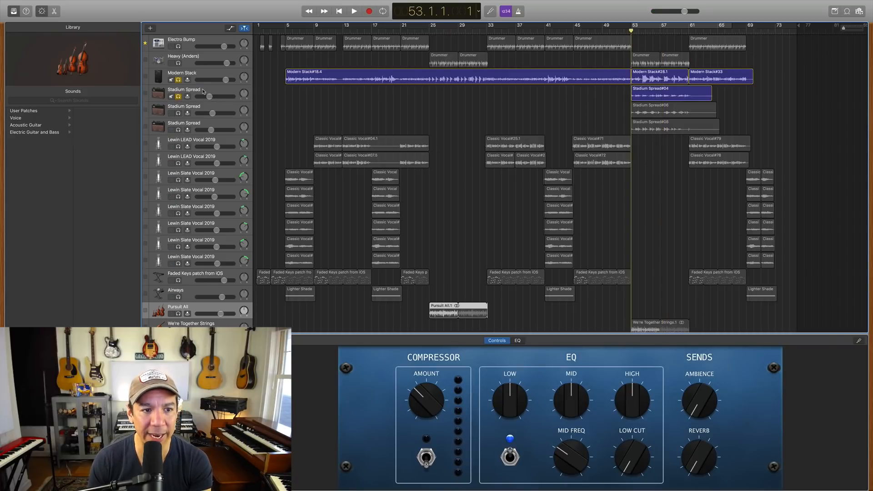
{"action": "left_click", "coordinate": [203, 91]}
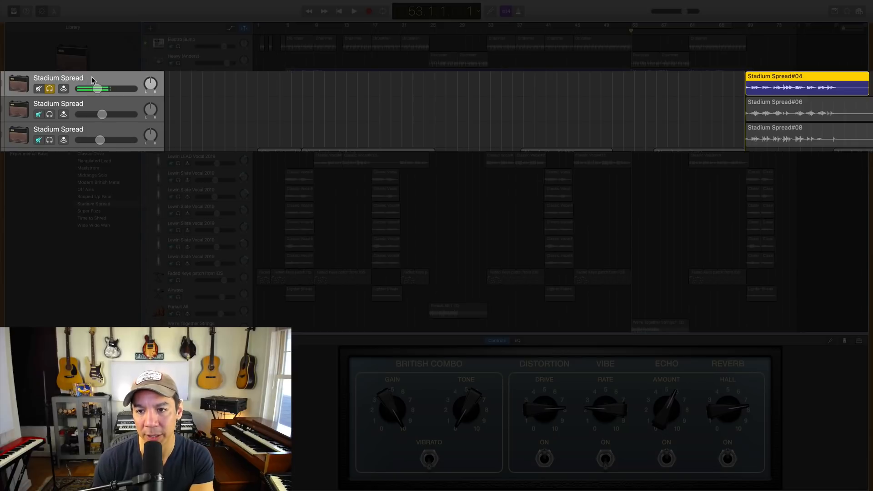
{"action": "key", "text": "space"}
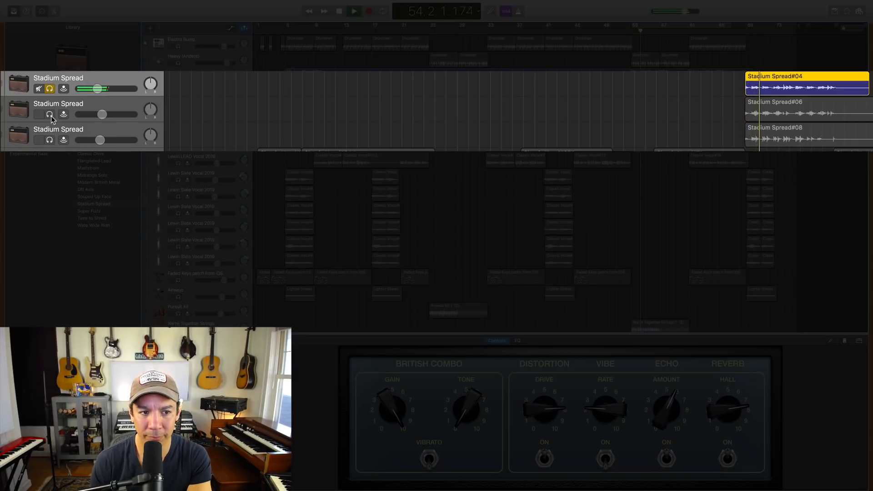
{"action": "key", "text": "space"}
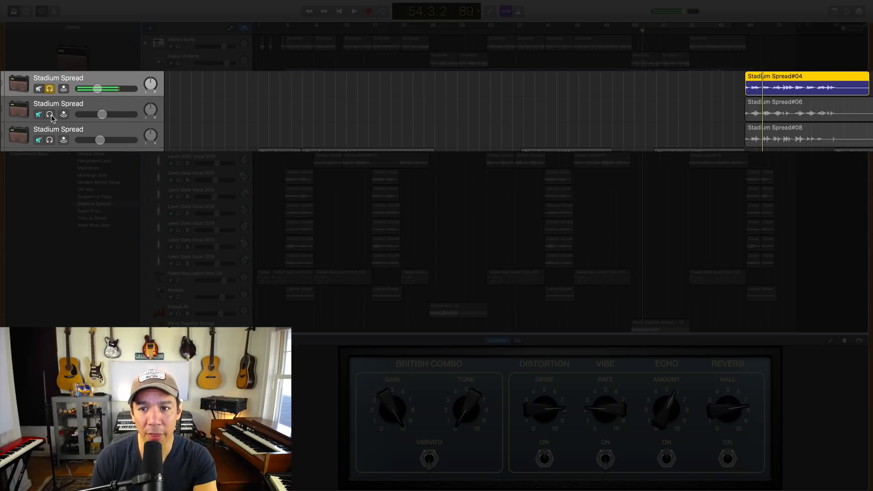
Add the second Stadium Spread track to the solo and play both from bar 53.
{"action": "left_click", "coordinate": [49, 114]}
{"action": "left_click_drag", "start_coordinate": [646, 30], "coordinate": [629, 36]}
{"action": "key", "text": "space"}
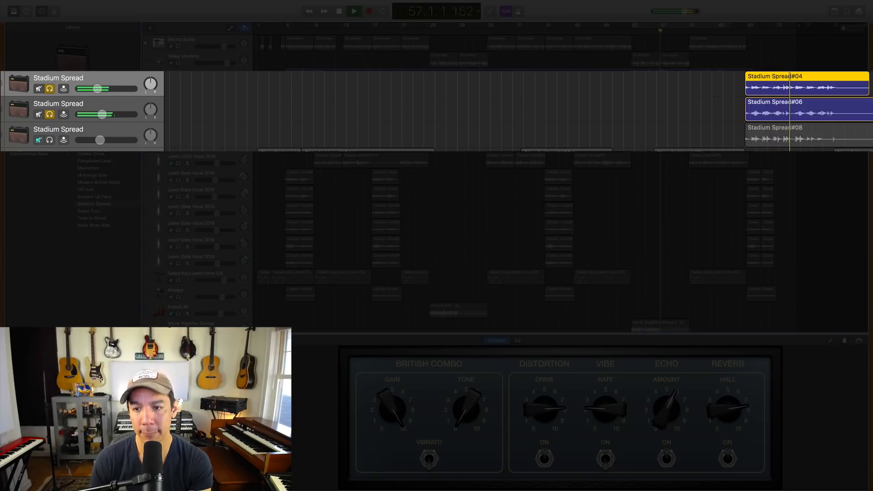
Add the third Stadium Spread track to the solo and play all three guitar layers from bar 53.
{"action": "left_click", "coordinate": [50, 140]}
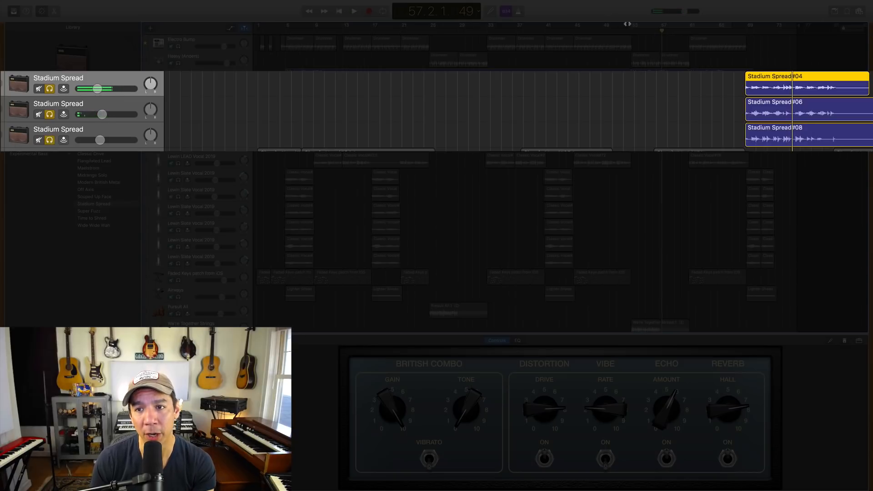
{"action": "left_click_drag", "start_coordinate": [662, 31], "coordinate": [630, 39]}
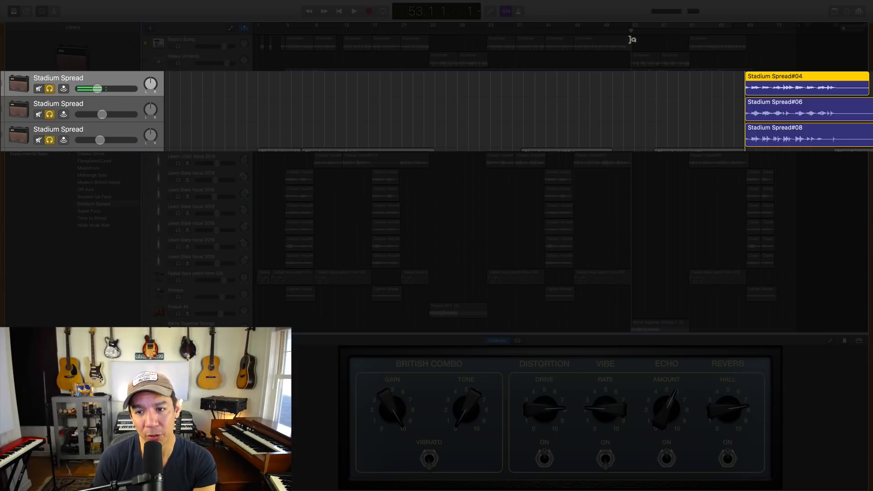
{"action": "key", "text": "space"}
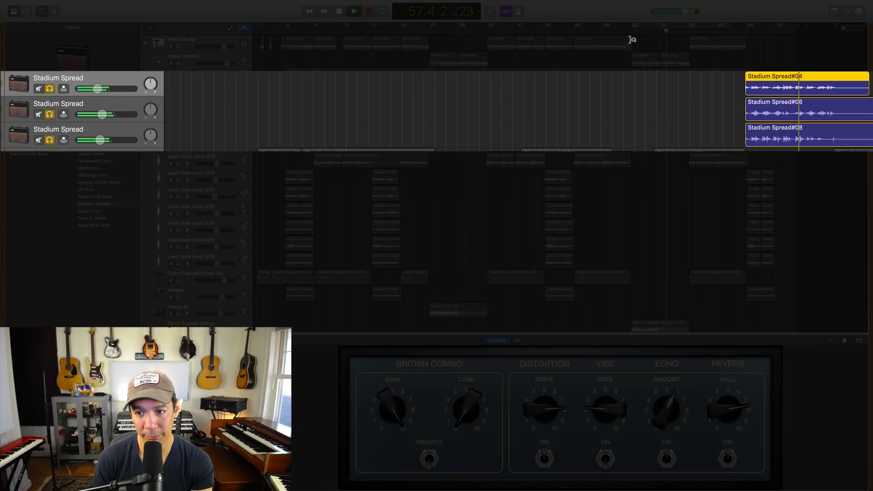
{"action": "key", "text": "space"}
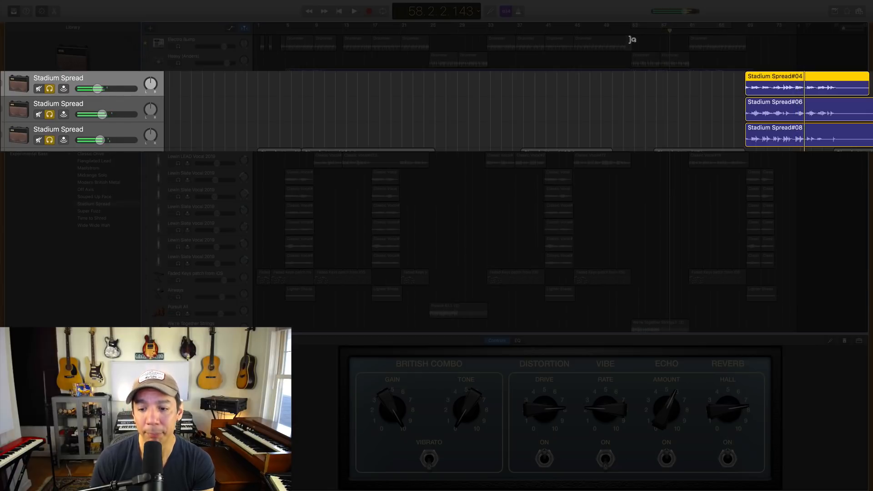
Add We're Together Strings and South Beach String Stabs to the solo and play them with the bass and guitars from bar 53.
{"action": "scroll", "coordinate": [659, 209], "scroll_direction": "down", "scroll_amount": 5}
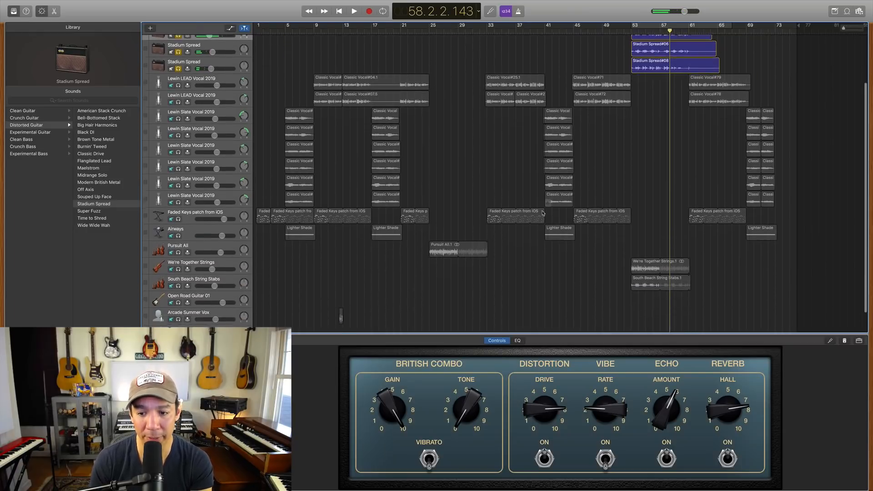
{"action": "left_click", "coordinate": [179, 263]}
{"action": "left_click", "coordinate": [178, 280]}
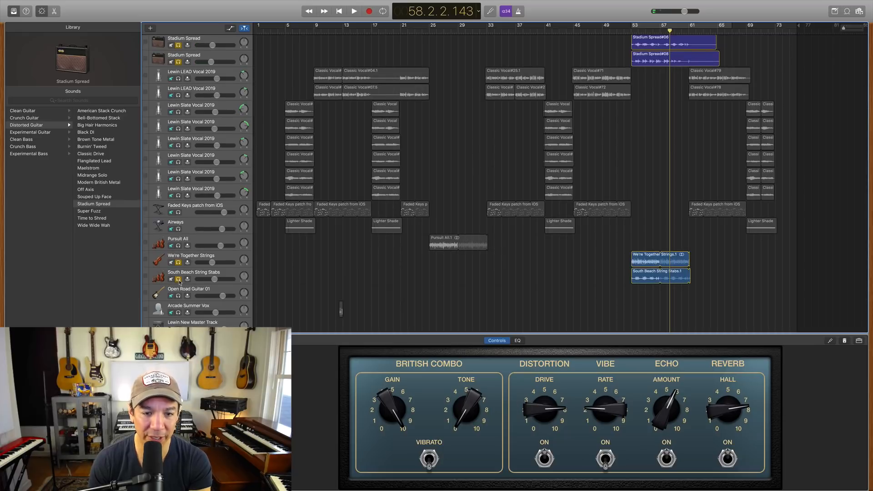
{"action": "left_click", "coordinate": [629, 31]}
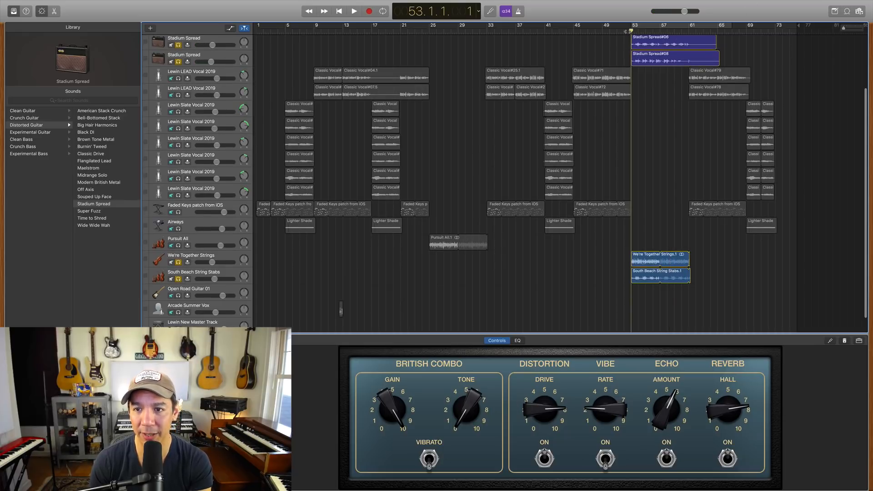
{"action": "key", "text": "space"}
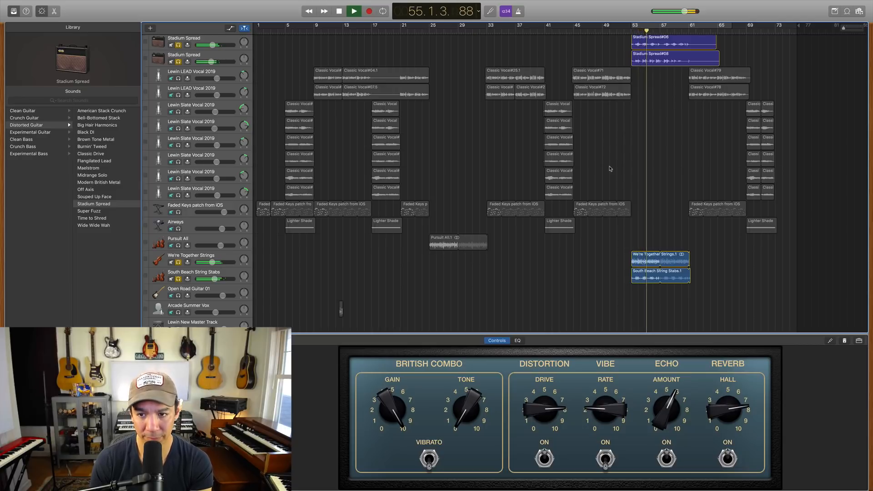
{"action": "scroll", "coordinate": [610, 169], "scroll_direction": "up", "scroll_amount": 4}
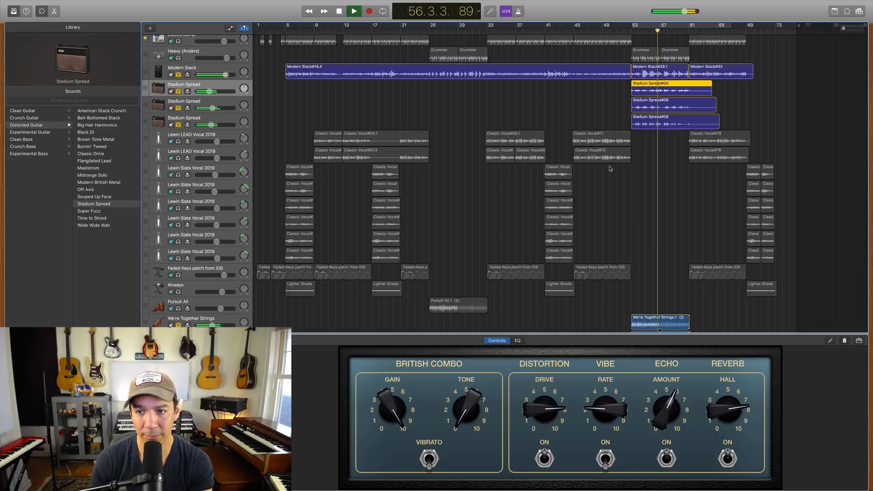
{"action": "key", "text": "space"}
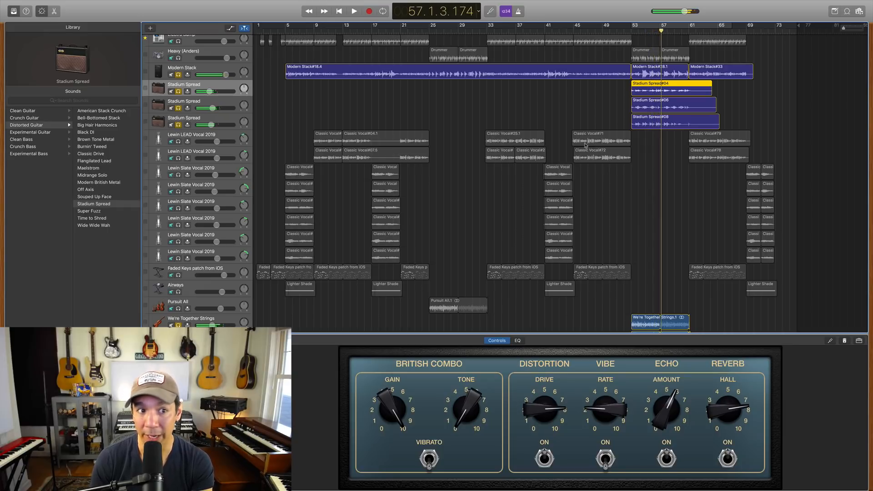
Add the Heavy (Anders) drum track to the solo and play the combined bridge parts from bar 53.
{"action": "left_click", "coordinate": [178, 58]}
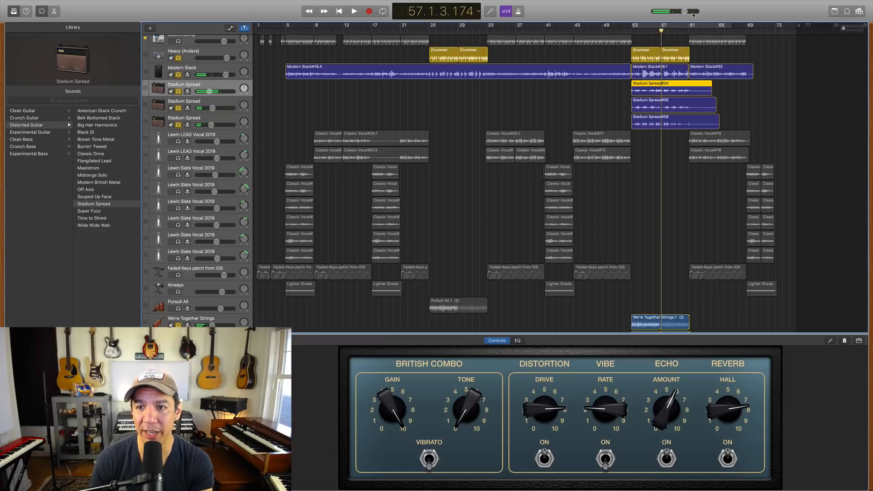
{"action": "left_click", "coordinate": [628, 30]}
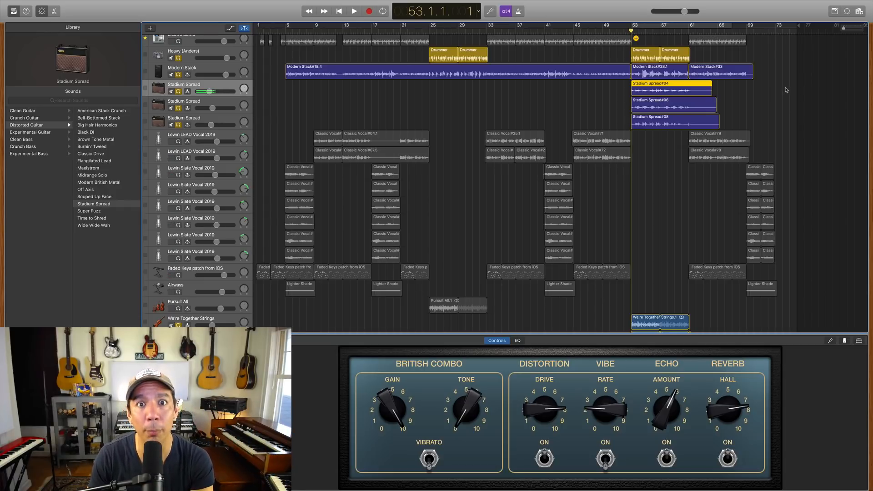
{"action": "key", "text": "space"}
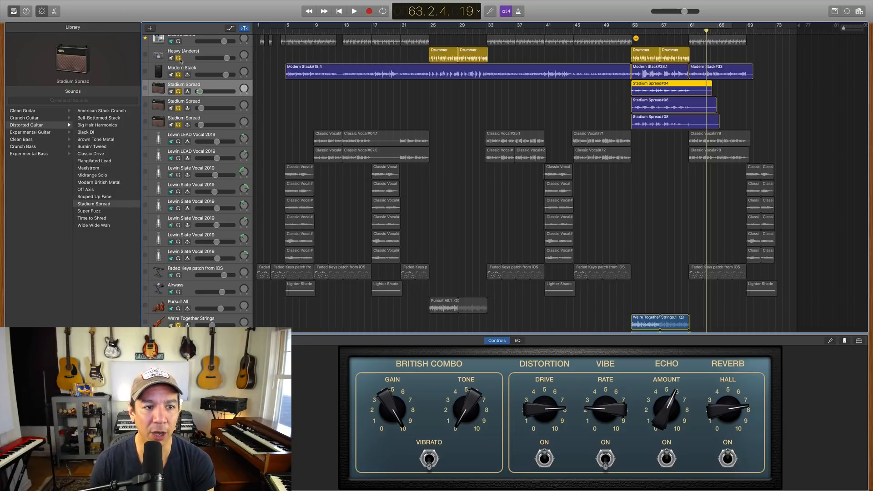
Turn off solo on the Heavy drums, Modern Stack, all Stadium Spread tracks and both string tracks.
{"action": "left_click_drag", "start_coordinate": [178, 58], "coordinate": [177, 124]}
{"action": "scroll", "coordinate": [178, 132], "scroll_direction": "down", "scroll_amount": 5}
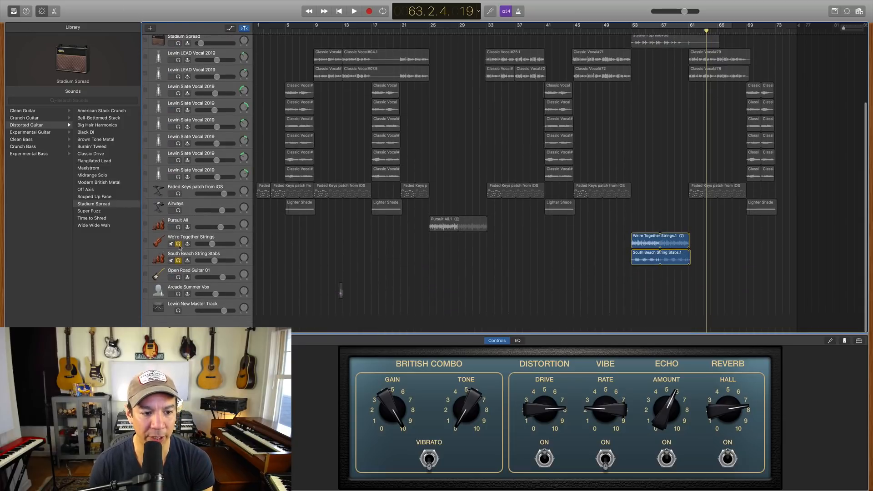
{"action": "left_click_drag", "start_coordinate": [178, 244], "coordinate": [178, 261]}
{"action": "scroll", "coordinate": [626, 73], "scroll_direction": "up", "scroll_amount": 2}
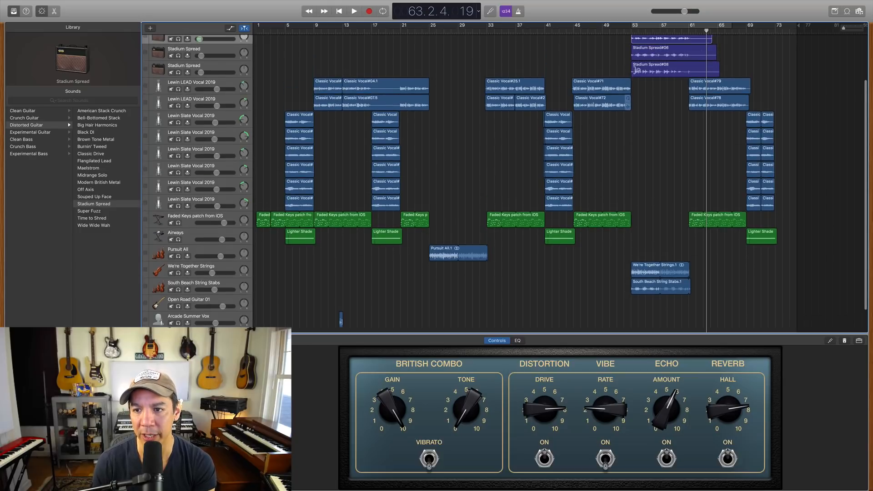
Play the full mix from bar 59 through the transition out of the bridge.
{"action": "key", "text": "space"}
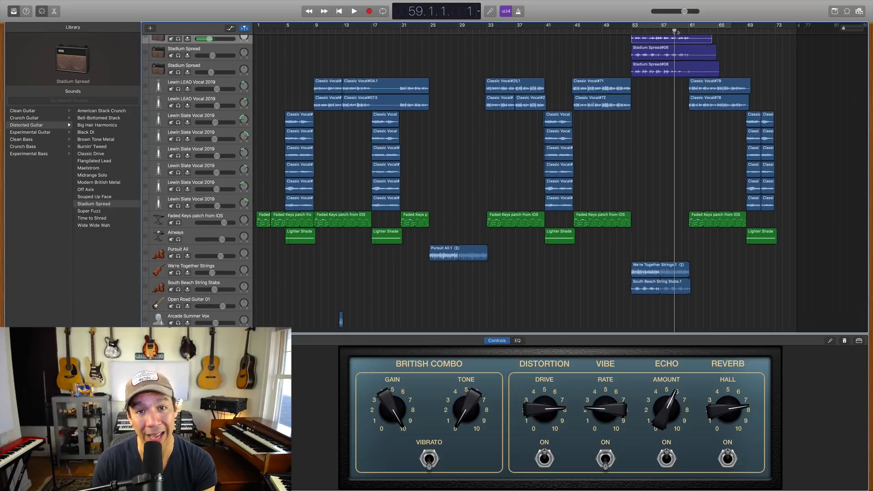
{"action": "key", "text": "space"}
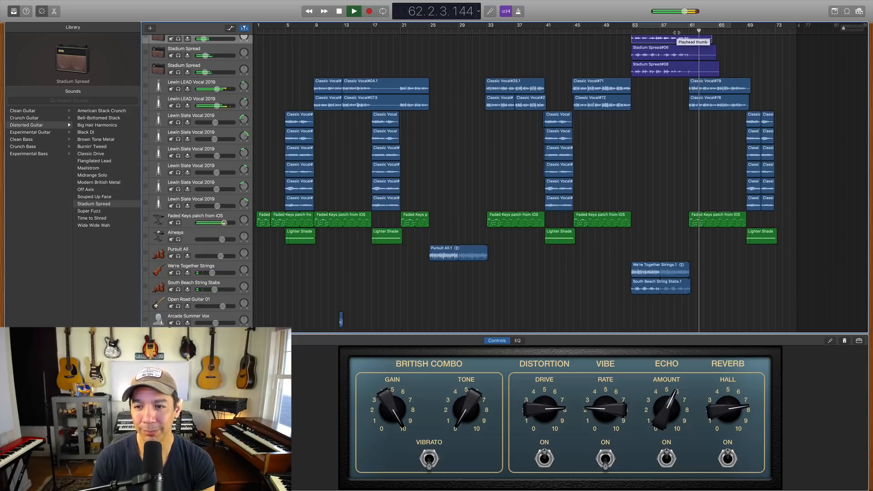
{"action": "key", "text": "space"}
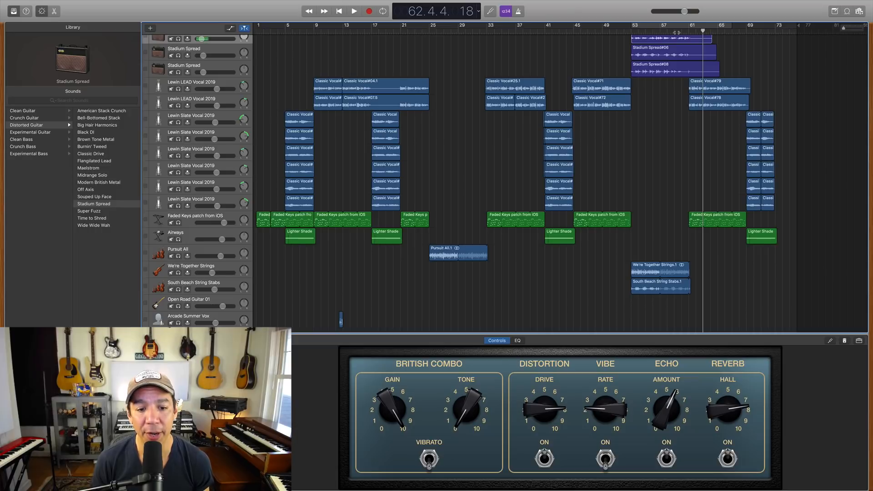
Solo the Arcade Summer Vox track and audition its short clip in bar 12.
{"action": "scroll", "coordinate": [699, 111], "scroll_direction": "down", "scroll_amount": 2}
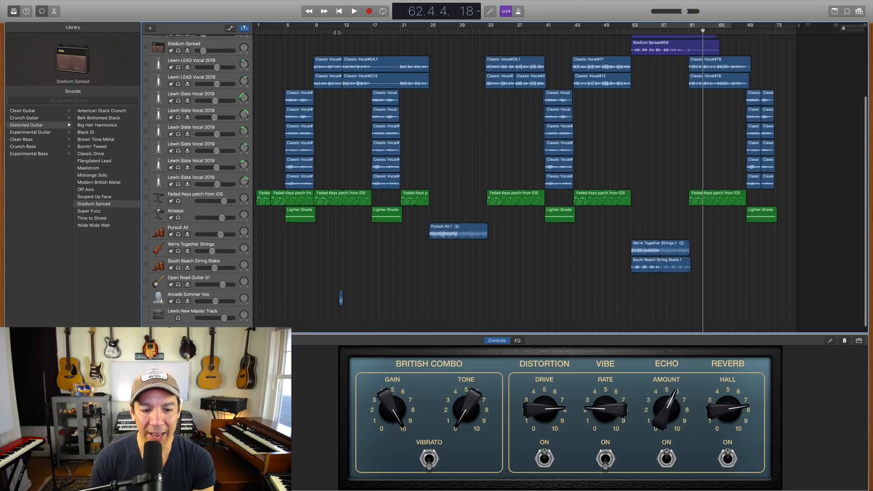
{"action": "left_click", "coordinate": [337, 32]}
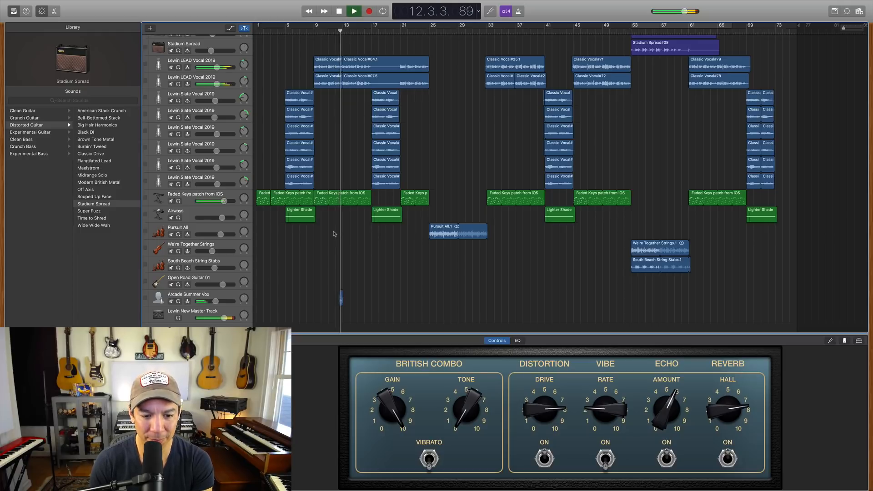
{"action": "left_click", "coordinate": [178, 301]}
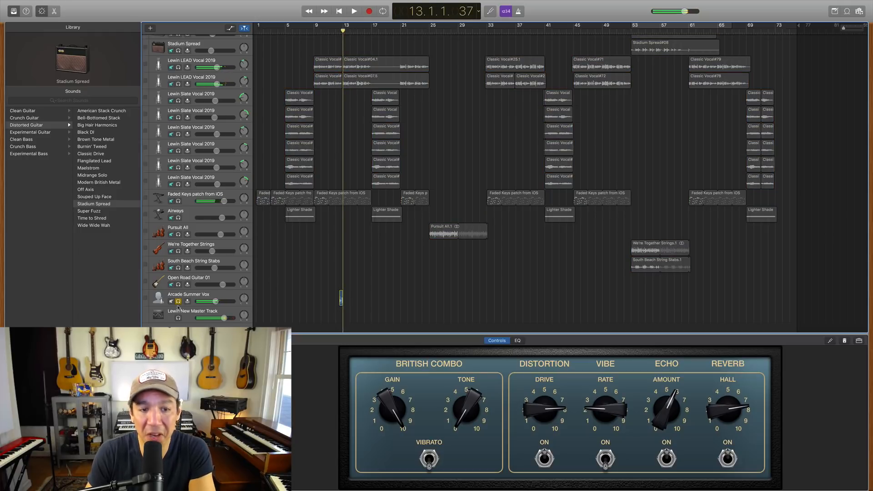
{"action": "key", "text": "space"}
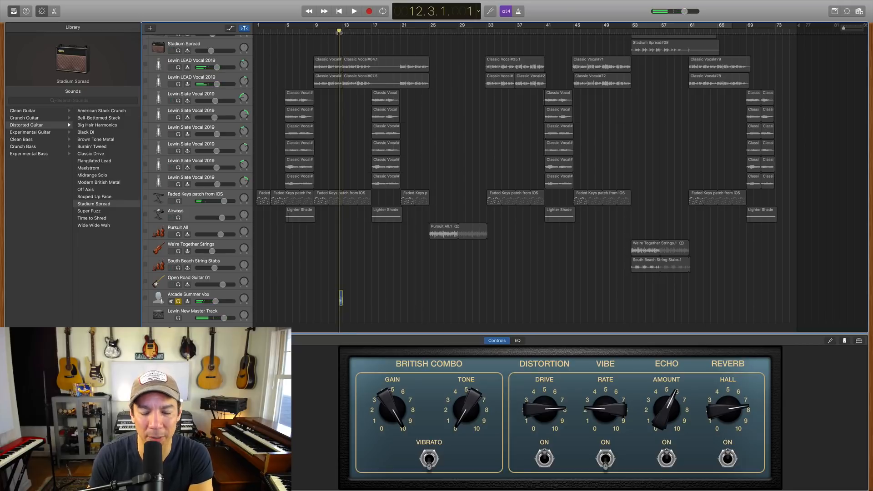
{"action": "key", "text": "space"}
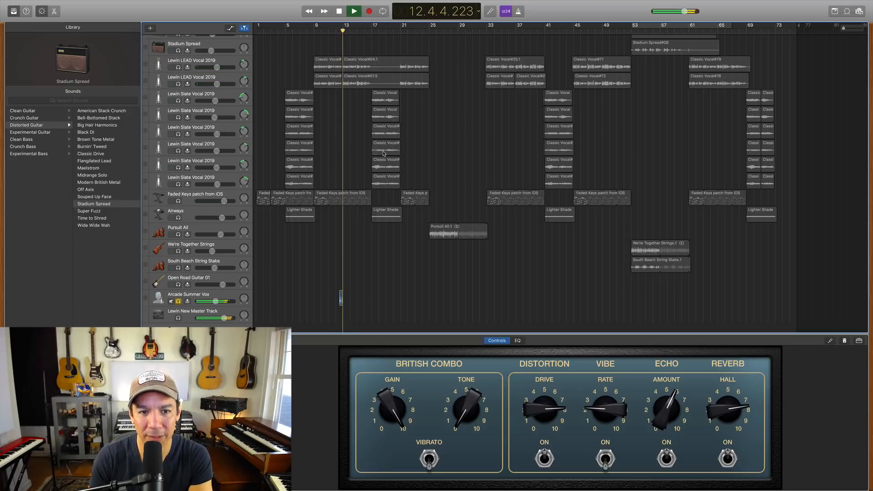
Turn off the Arcade Summer Vox solo and play the full mix from bar 12 to hear the sample in context.
{"action": "scroll", "coordinate": [384, 153], "scroll_direction": "up", "scroll_amount": 5}
{"action": "scroll", "coordinate": [384, 153], "scroll_direction": "down", "scroll_amount": 3}
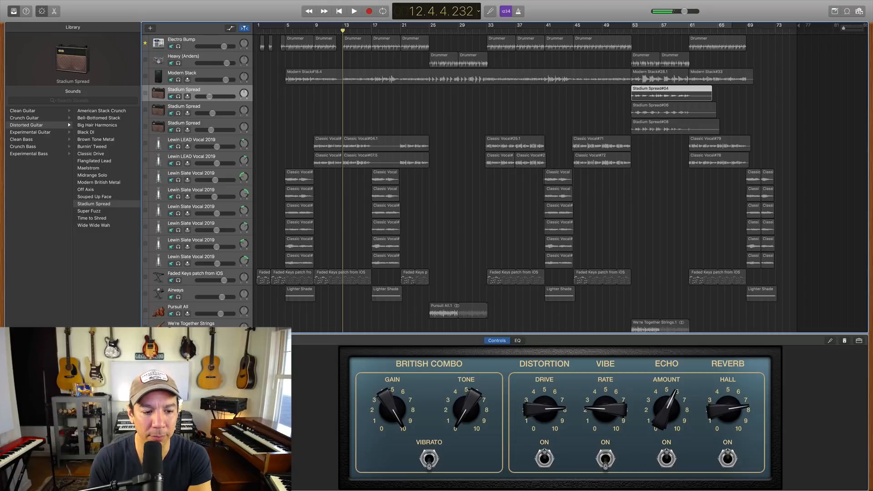
{"action": "scroll", "coordinate": [194, 272], "scroll_direction": "up", "scroll_amount": 3}
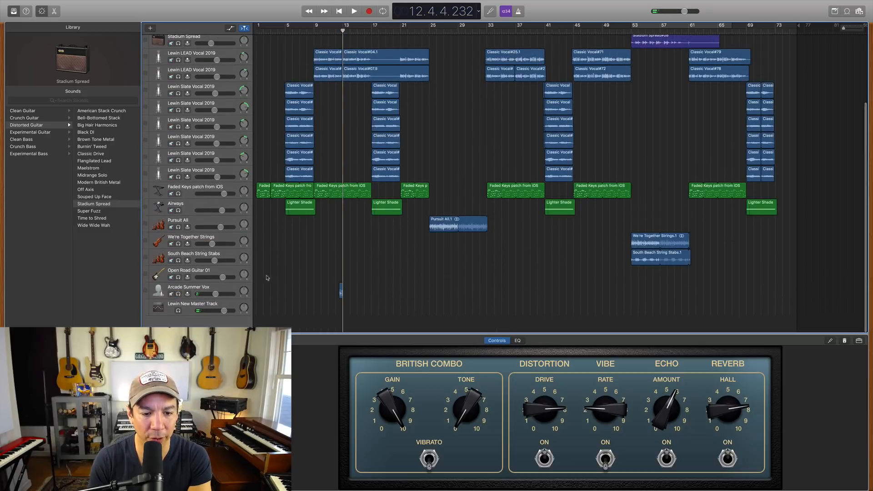
{"action": "scroll", "coordinate": [350, 273], "scroll_direction": "down", "scroll_amount": 3}
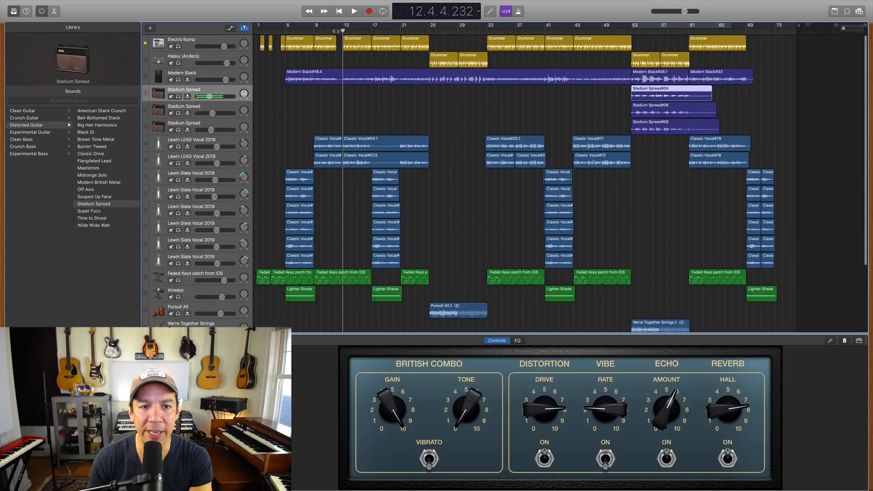
{"action": "left_click", "coordinate": [336, 31]}
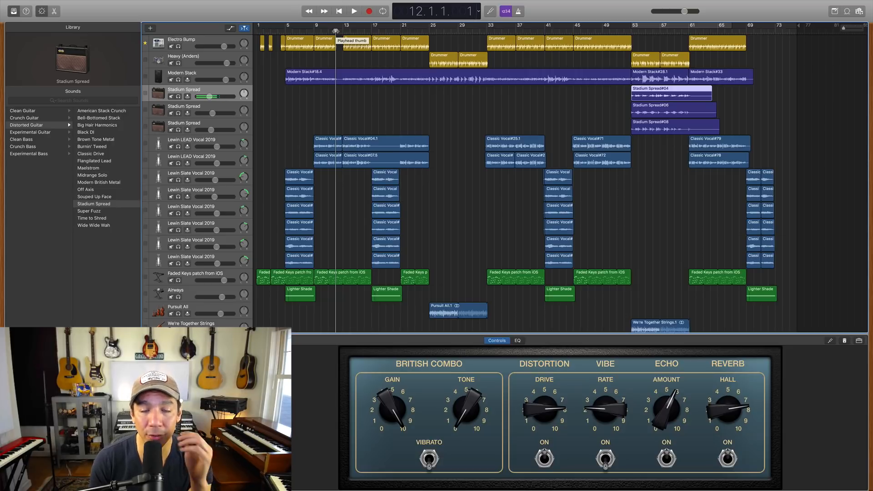
{"action": "key", "text": "space"}
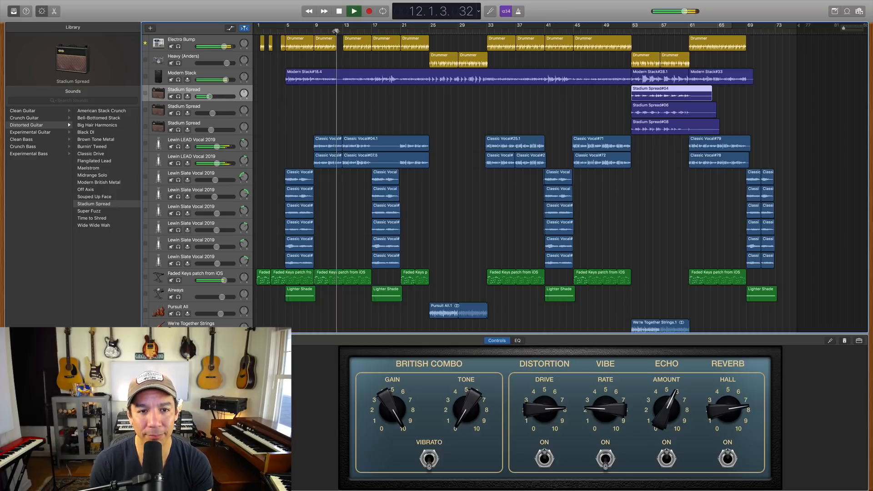
{"action": "key", "text": "space"}
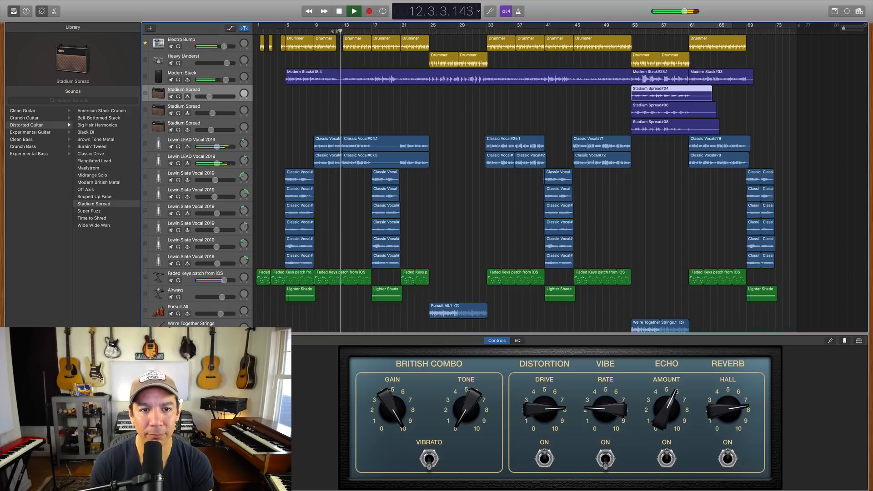
{"action": "key", "text": "space"}
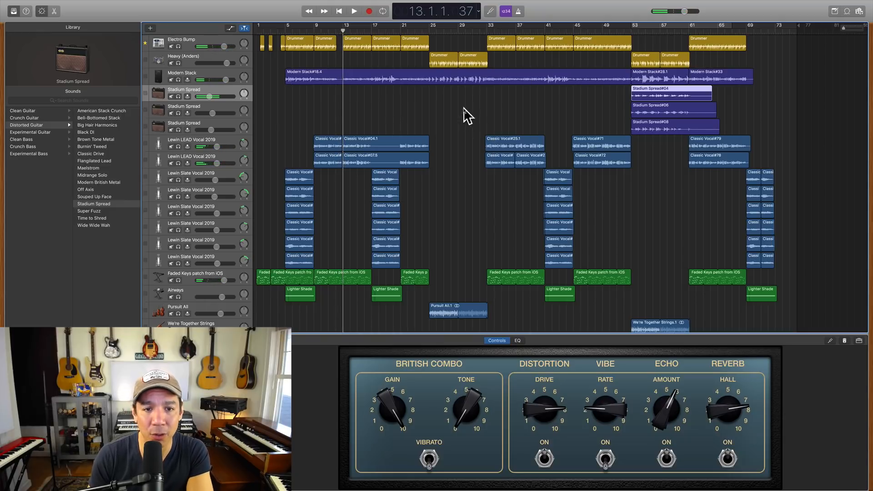
Move the playhead to bar 69, where the last group of Lewin Slate Vocal clips begins.
{"action": "scroll", "coordinate": [466, 113], "scroll_direction": "down", "scroll_amount": 5}
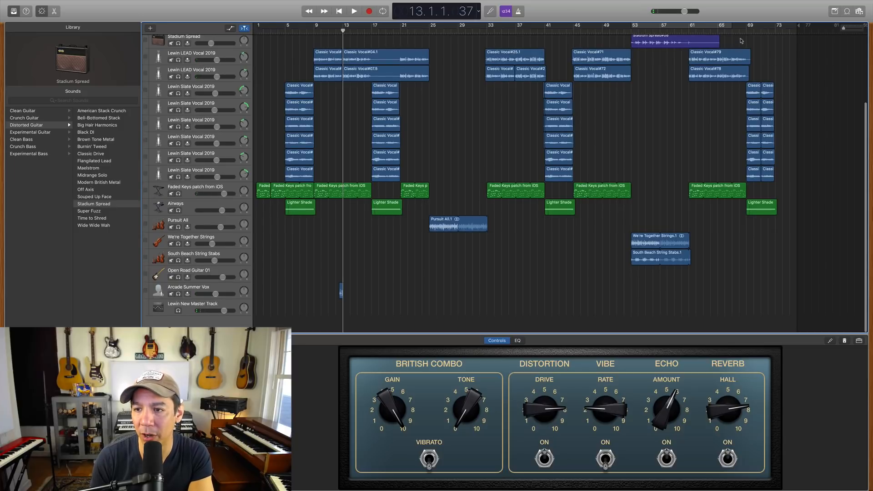
{"action": "left_click", "coordinate": [746, 30]}
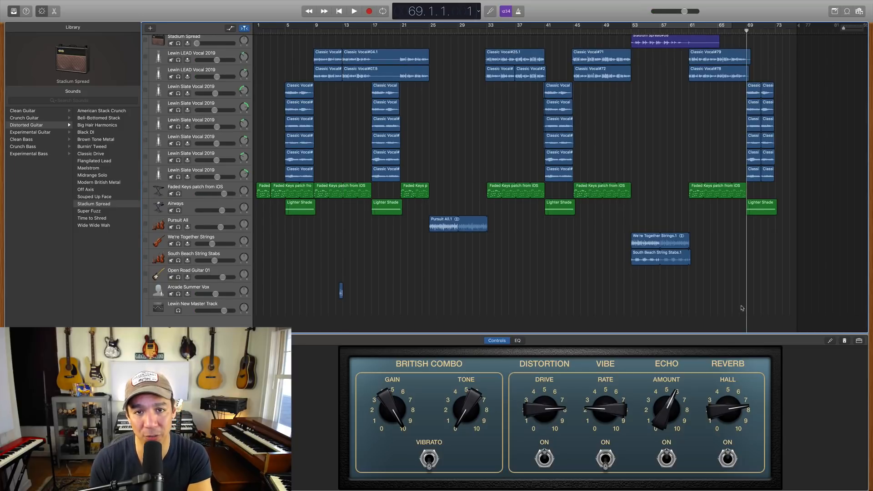